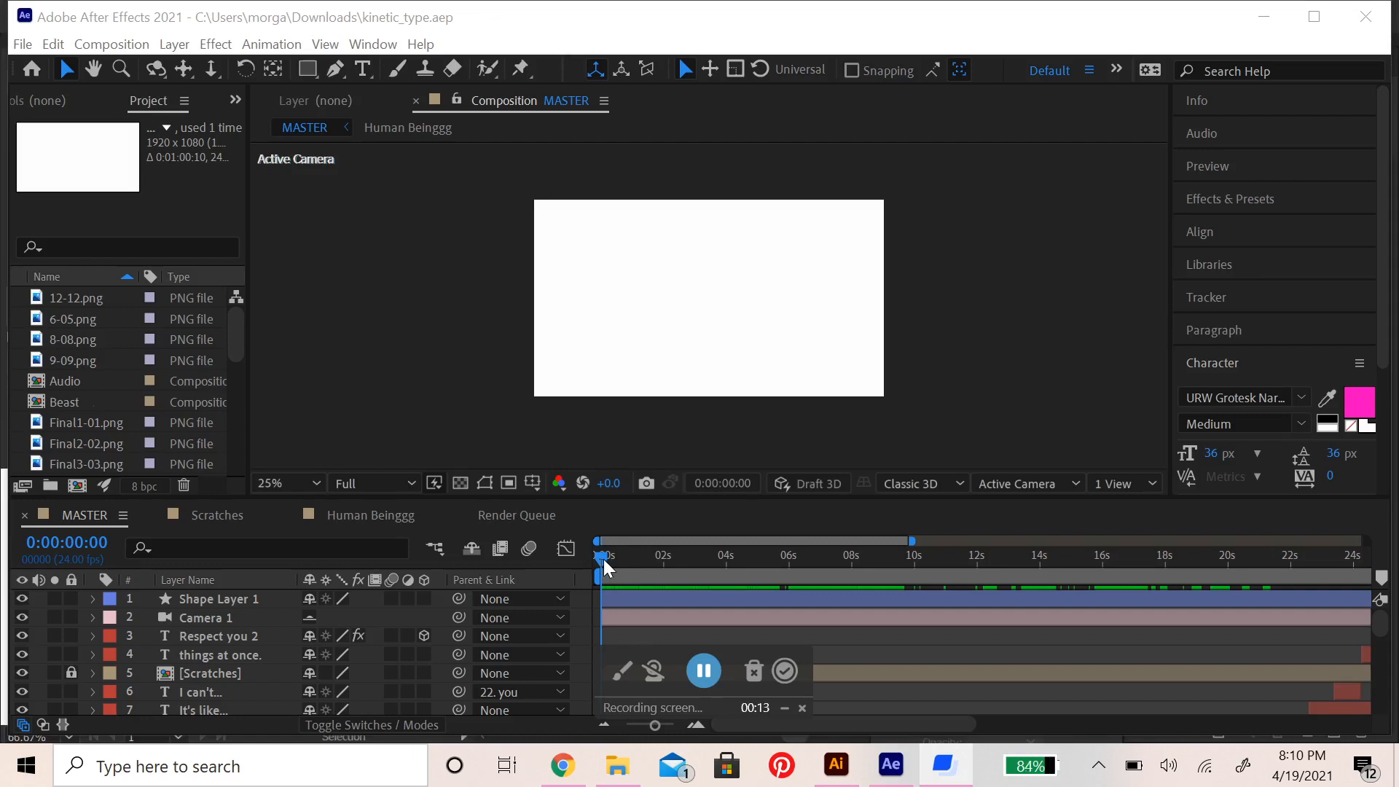
Preview the MASTER composition from its start, then park the playhead at 0:00:01:19 on the title
left_click(603, 558)
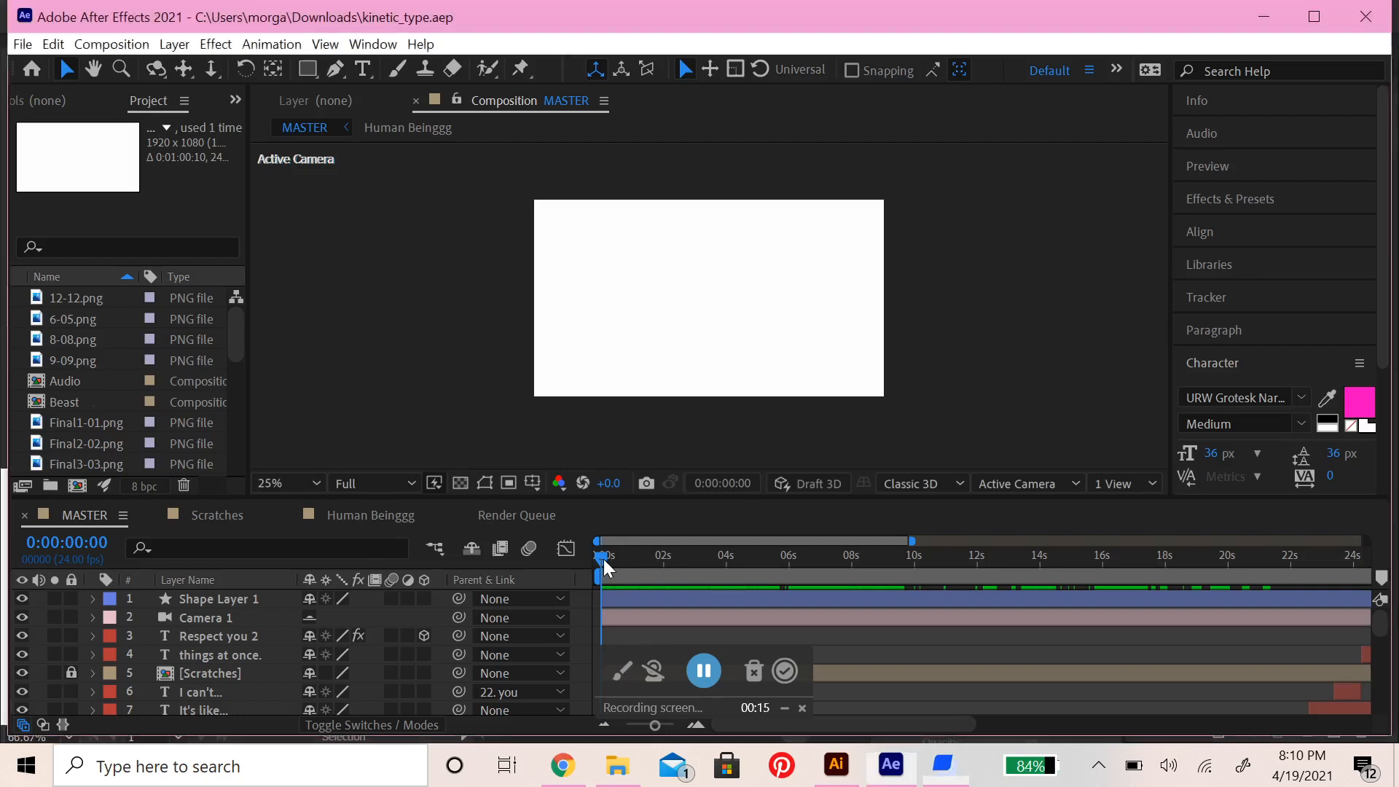
key("space")
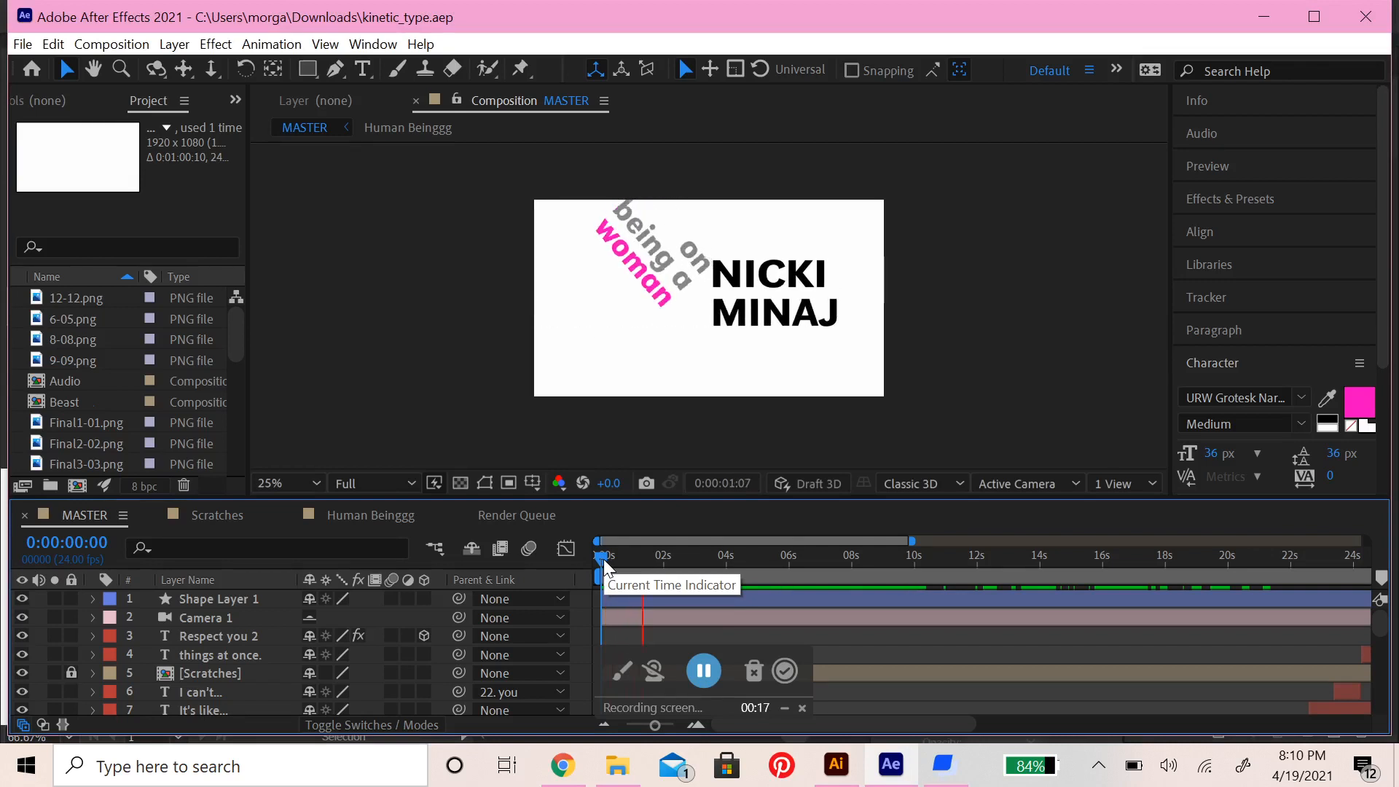
mouse_move(678, 558)
left_mouse_down()
mouse_move(618, 566)
mouse_move(662, 571)
mouse_move(647, 583)
mouse_move(663, 577)
mouse_move(598, 571)
mouse_move(657, 571)
left_mouse_up()
Start a new project and create composition Comp 1 at 2219 x 1248 px, 24 fps, 0:00:09:10 long, with a white background
left_click(23, 45)
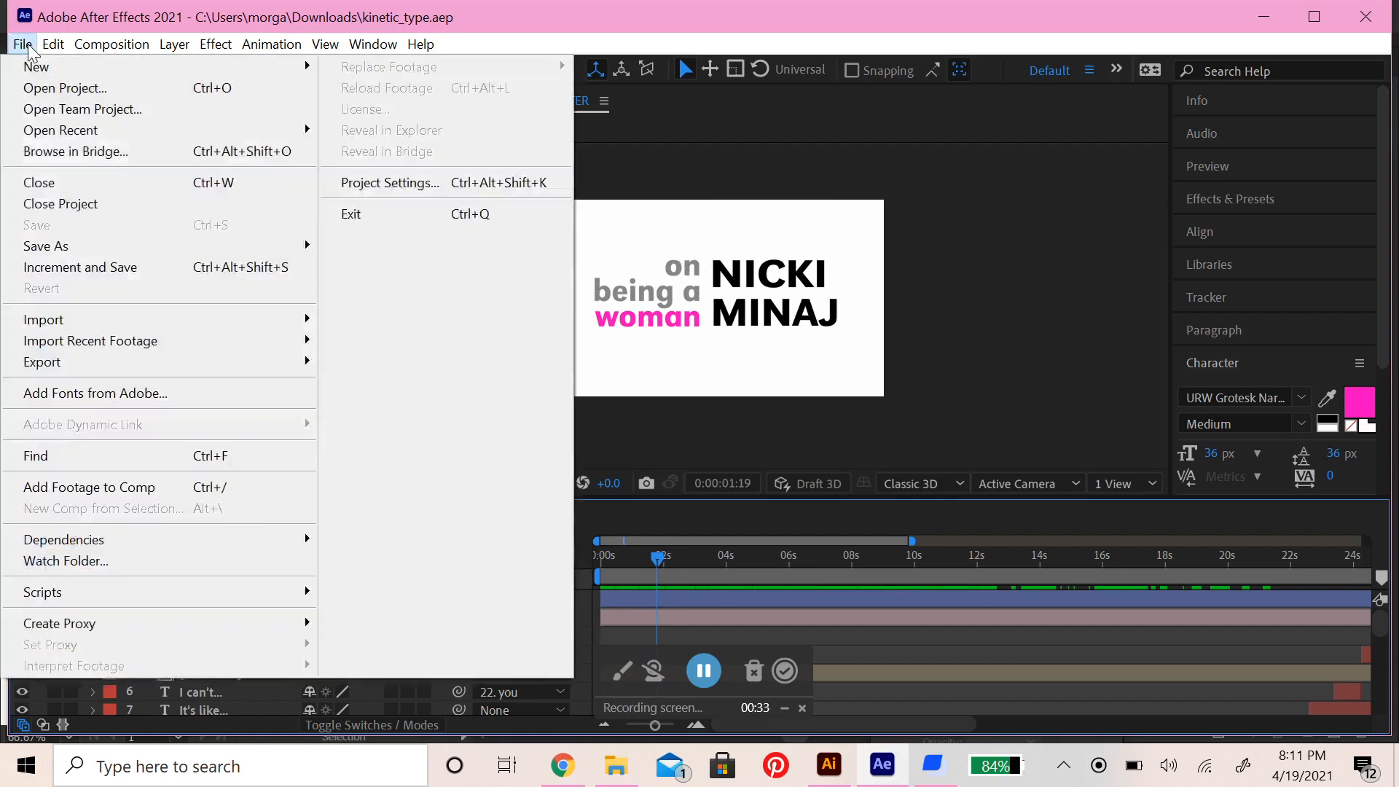
mouse_move(34, 73)
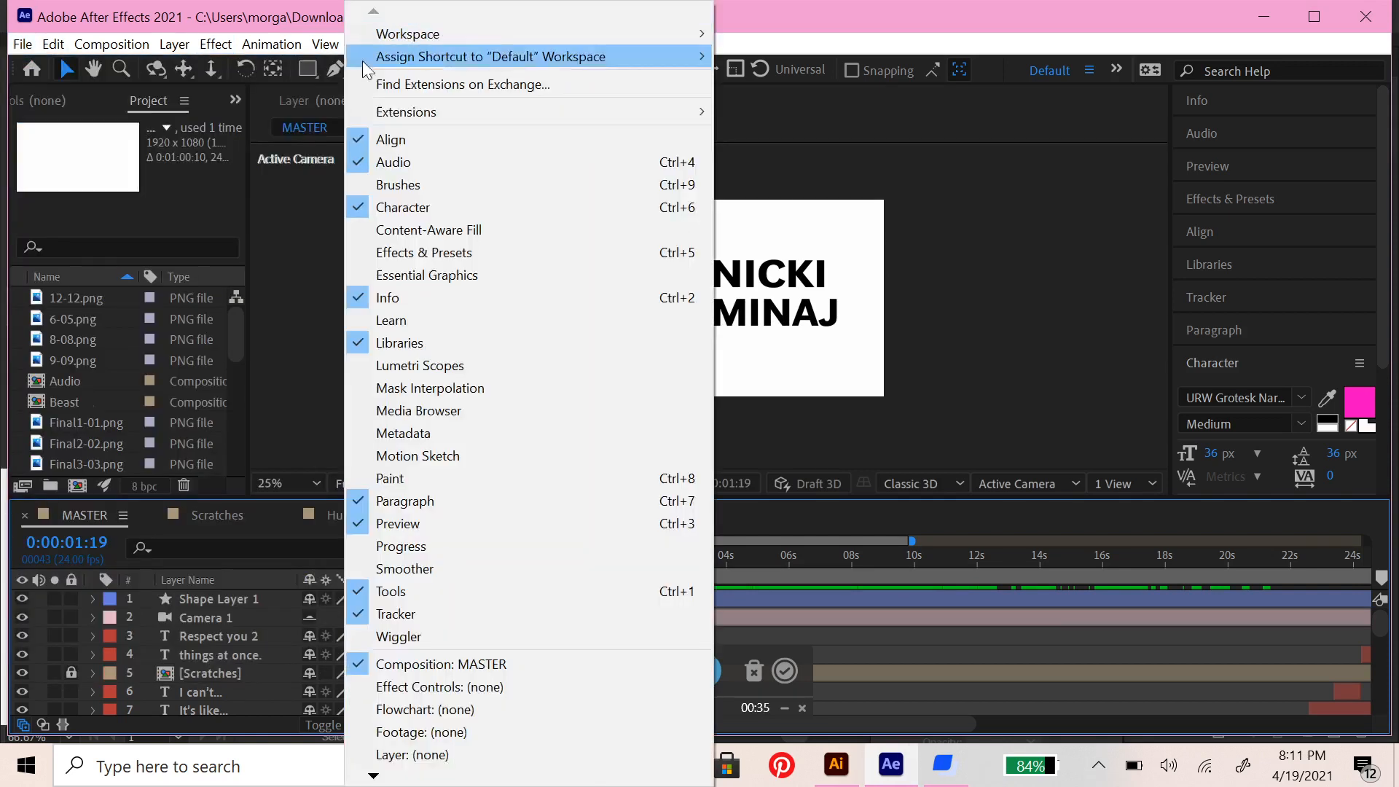
left_click(388, 68)
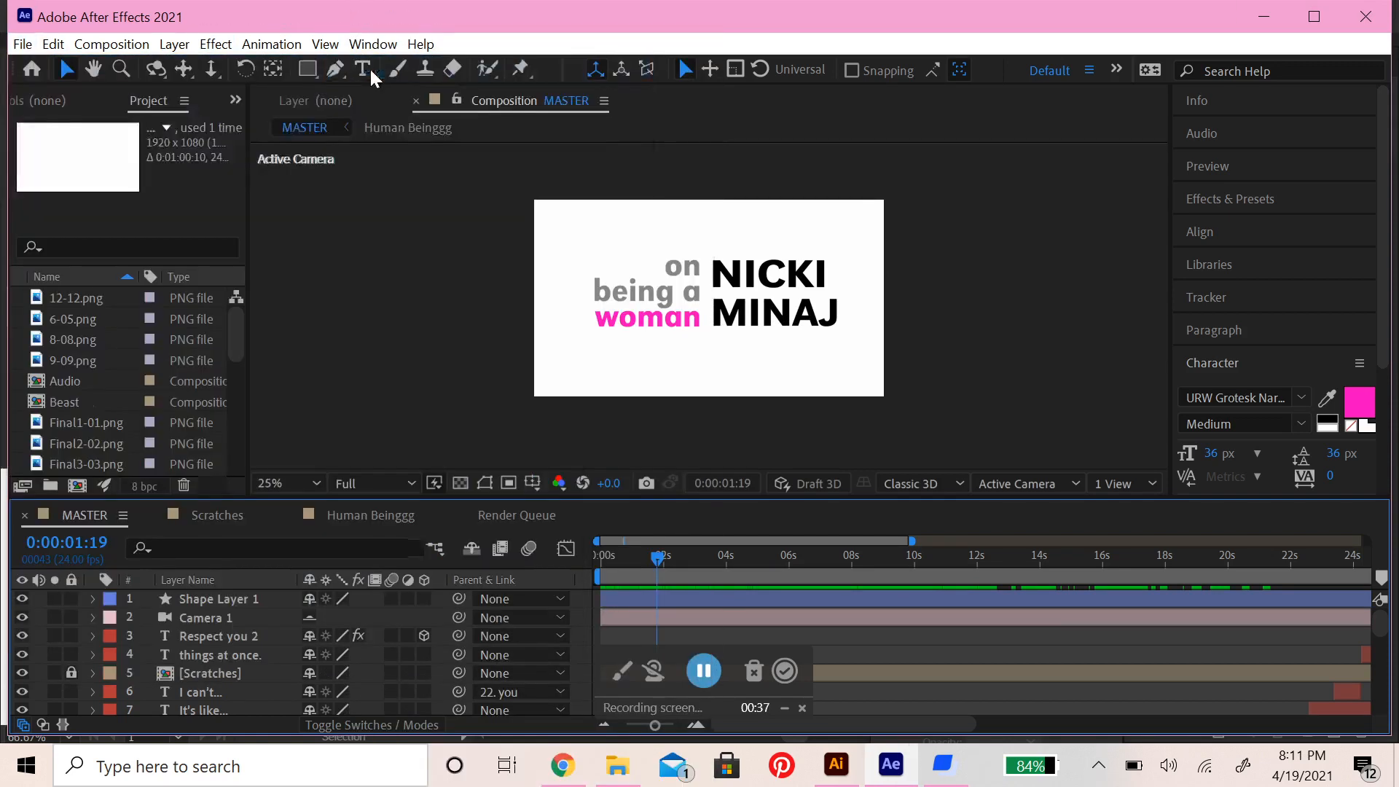
left_click(606, 330)
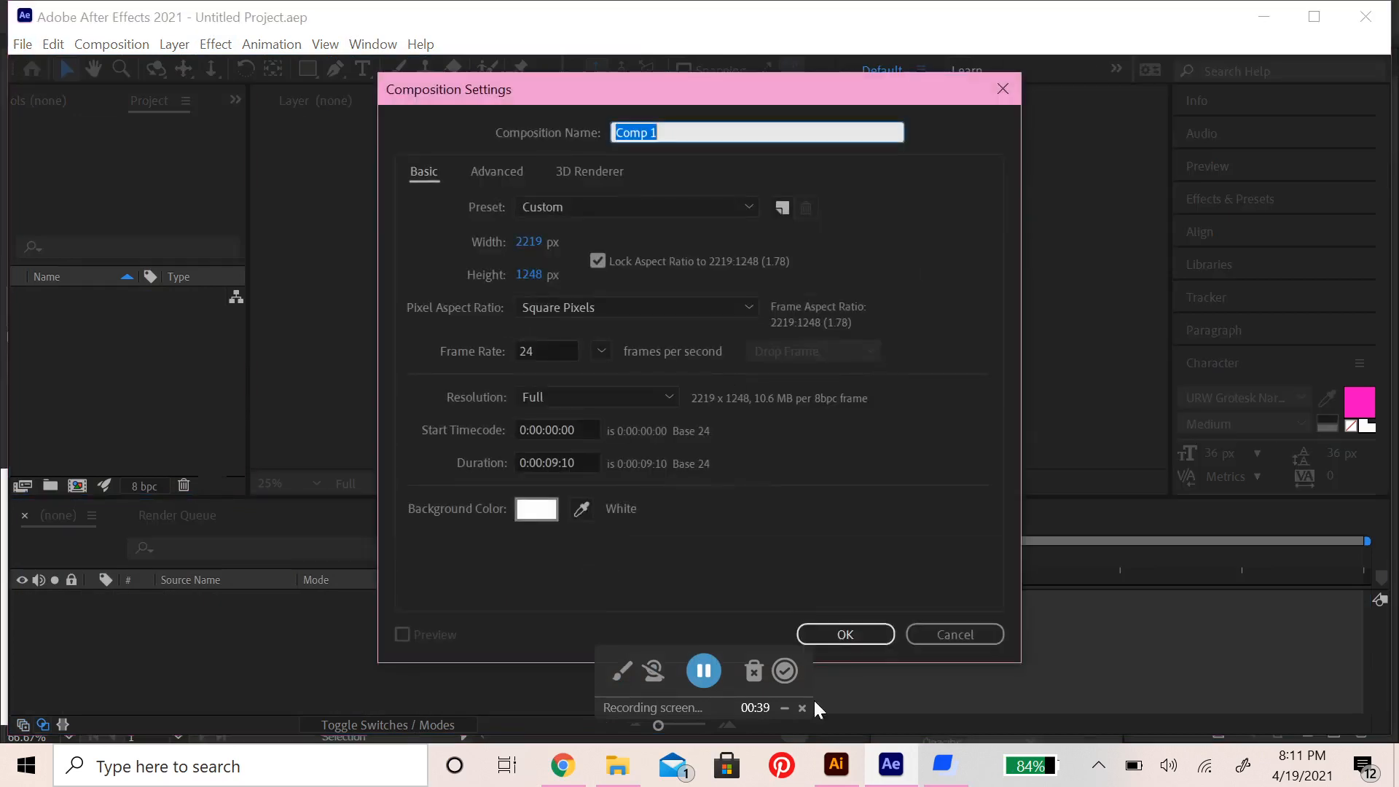
left_click(836, 631)
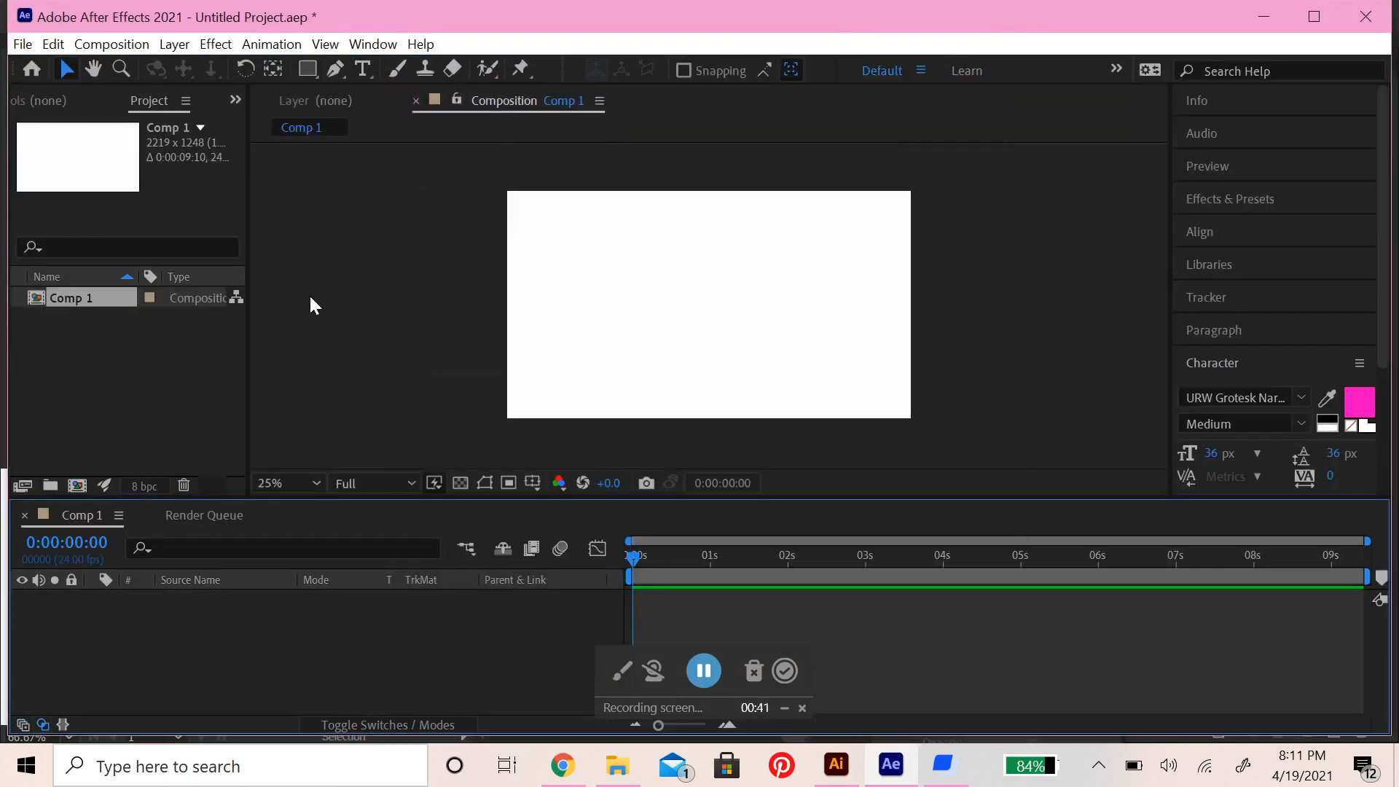
Add a text layer reading TYPOGRAPHY near the centre of the composition
left_click(363, 70)
left_click(691, 279)
type("TYPO")
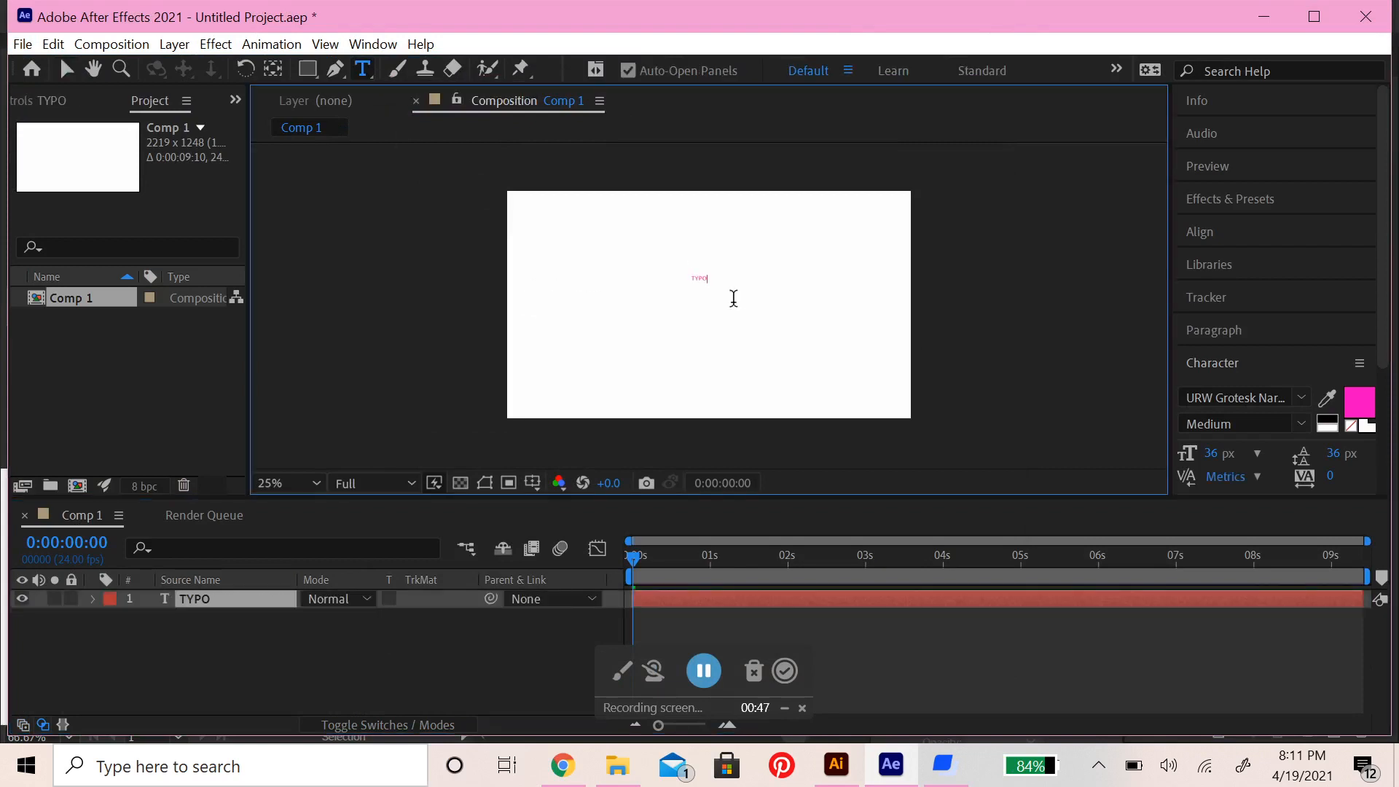
type("GRAHPHY")
left_click(725, 277)
key("BackSpace")
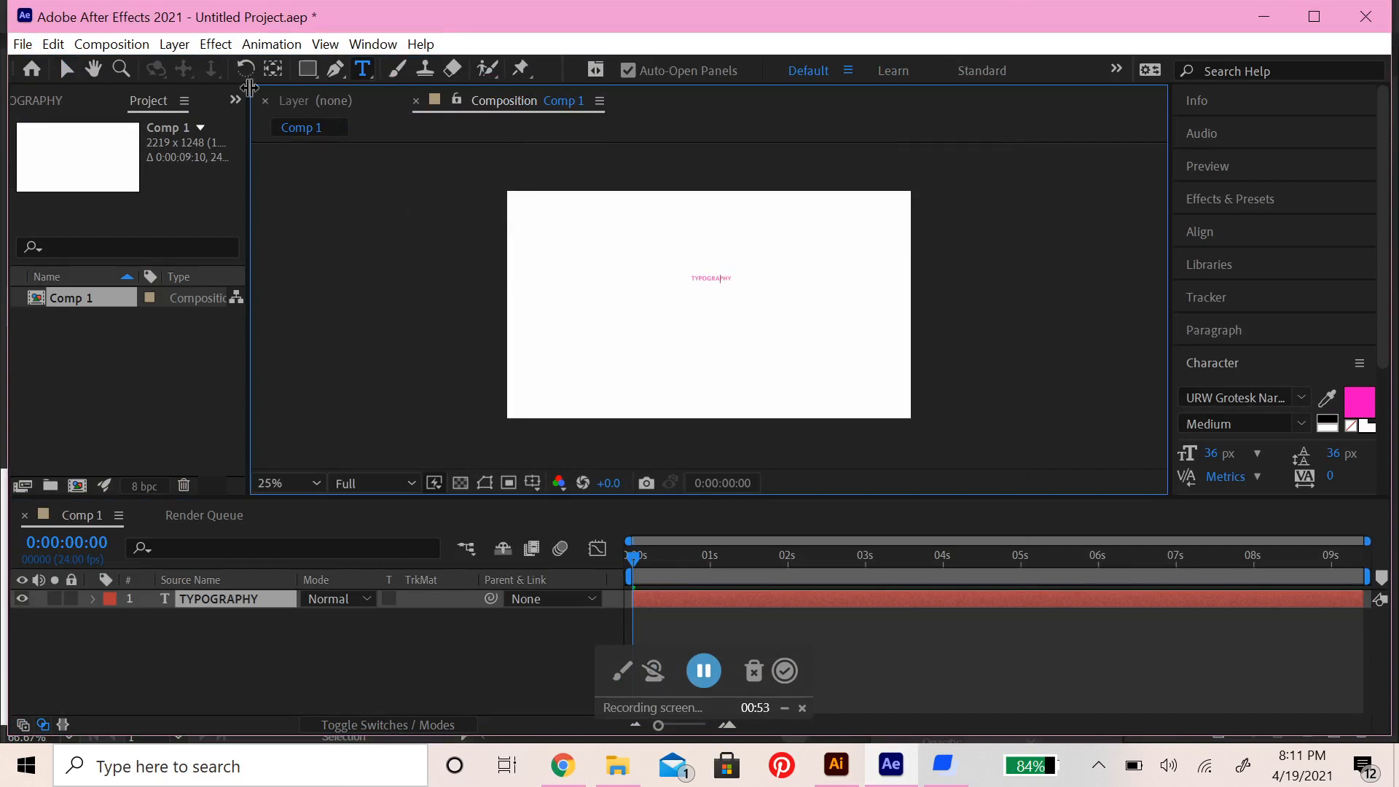
Scale up the TYPOGRAPHY text until it fills about the right half of the frame, and deselect it
left_click(59, 69)
left_click_drag(730, 277, 838, 301)
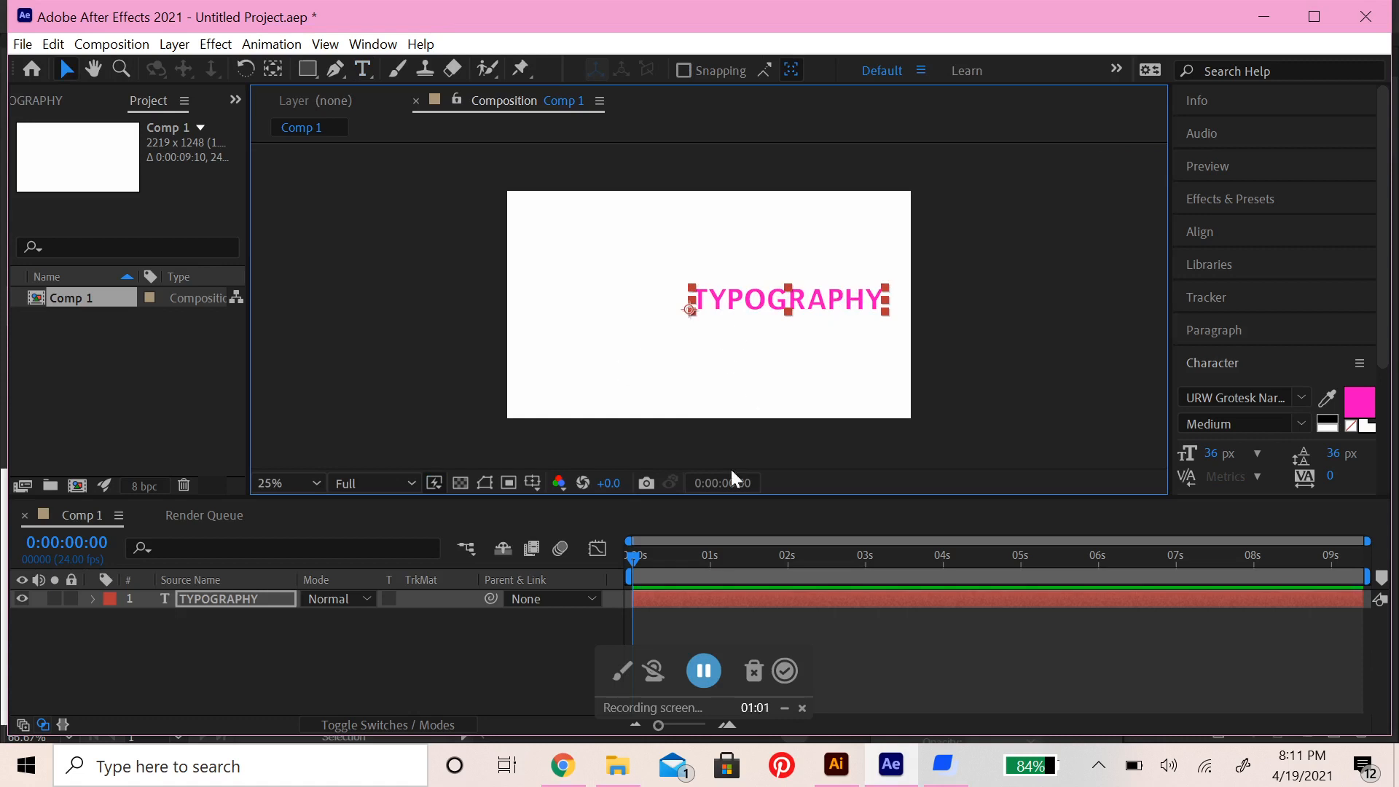
left_click(716, 265)
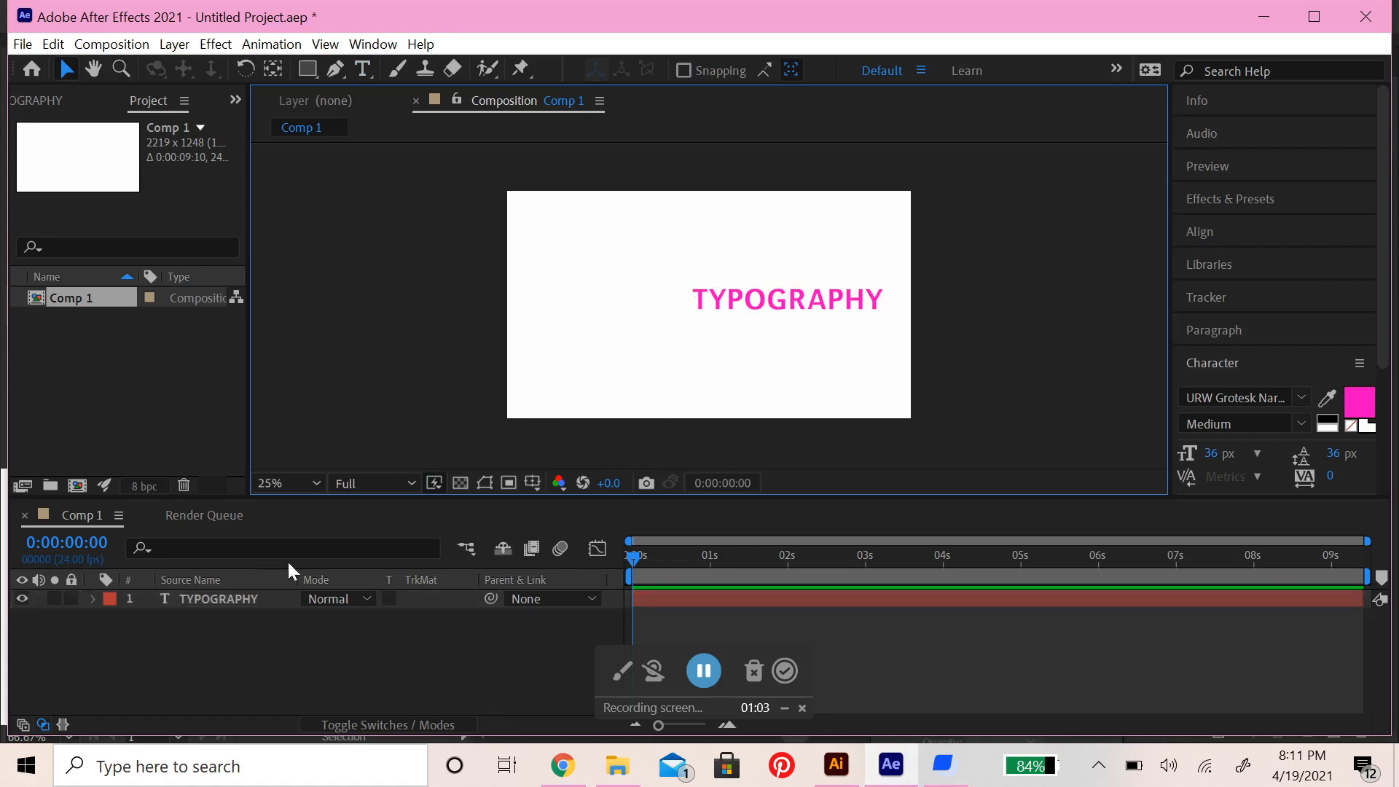
Add a second text layer reading TUTORIAL in the left part of the frame
left_click(361, 68)
left_click(564, 295)
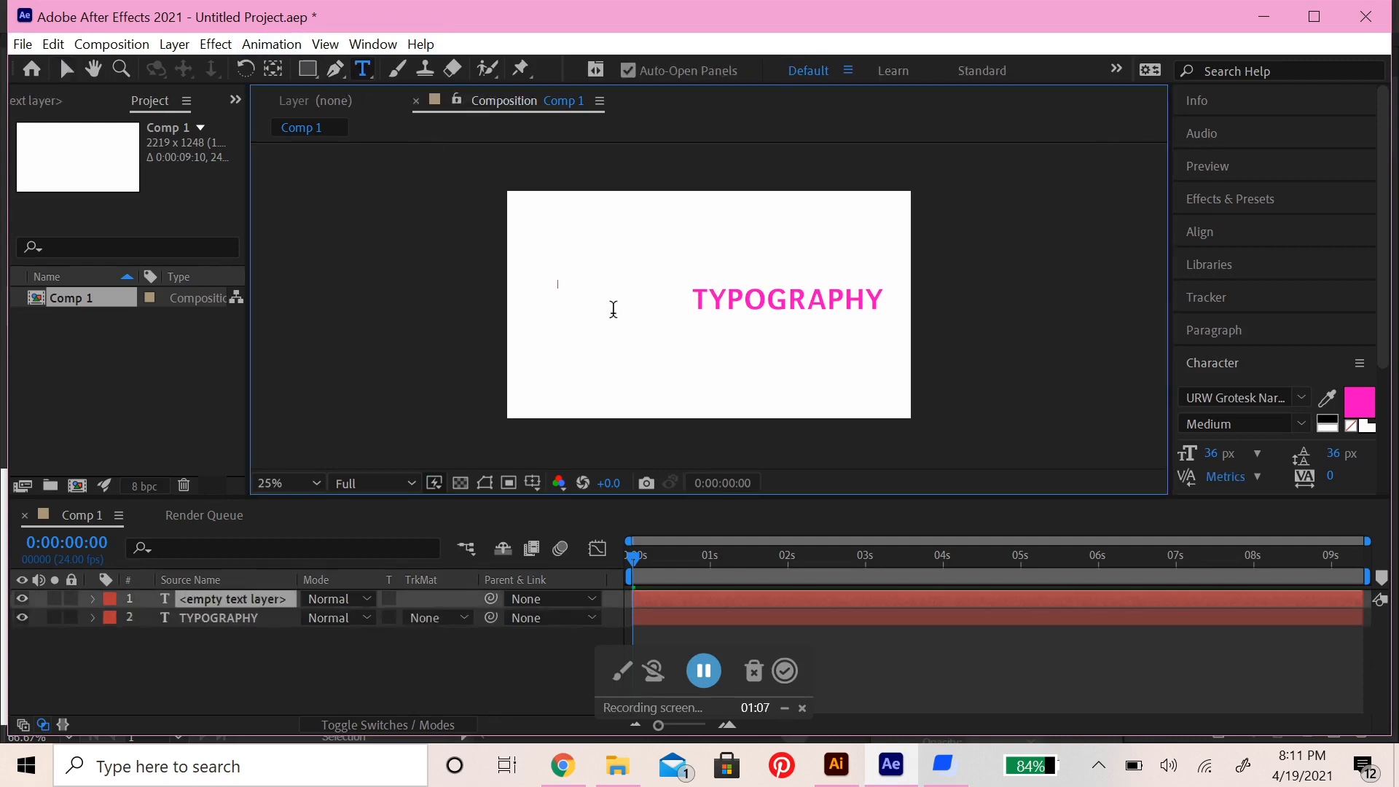
type("TUTORIAL")
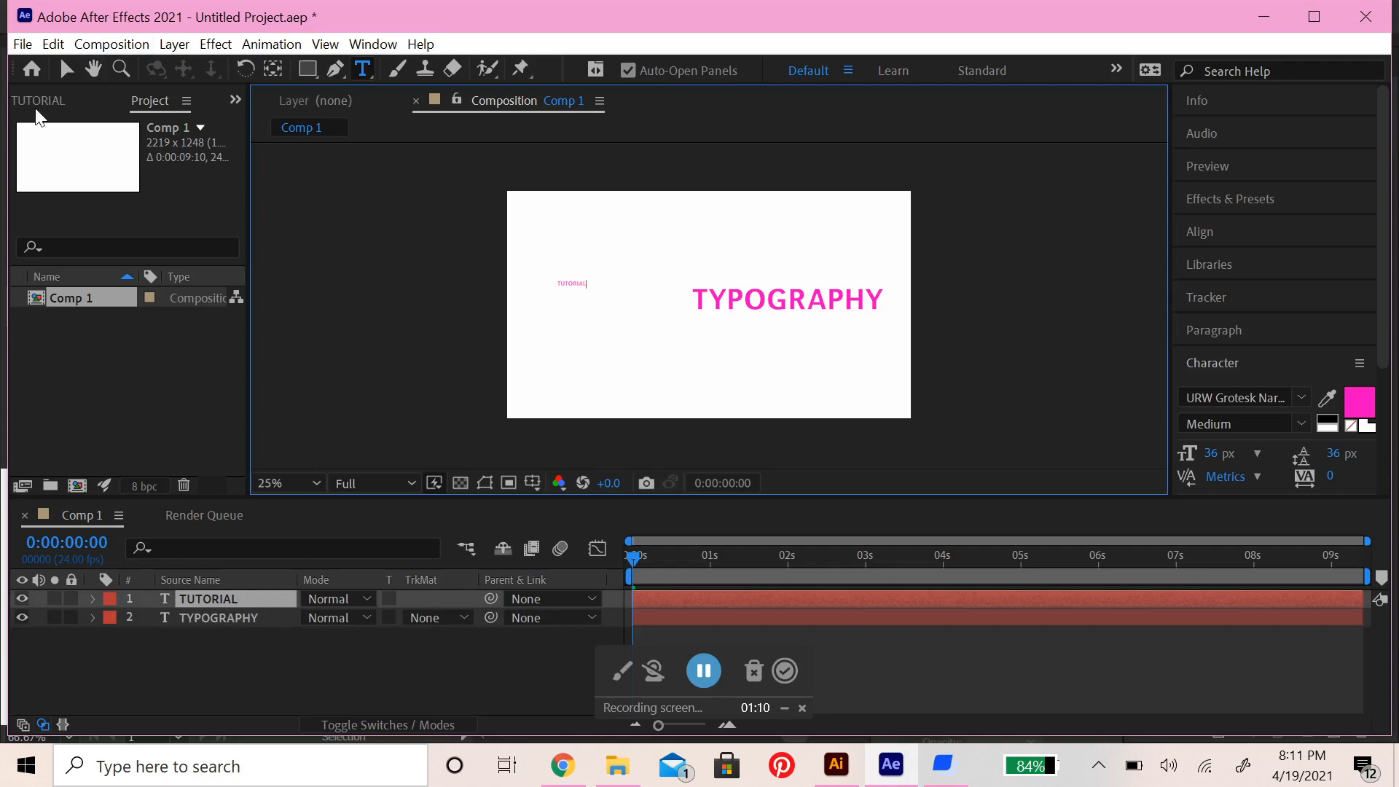
Scale up the TUTORIAL text to match the letter height of TYPOGRAPHY and line it up directly before that word
left_click(66, 69)
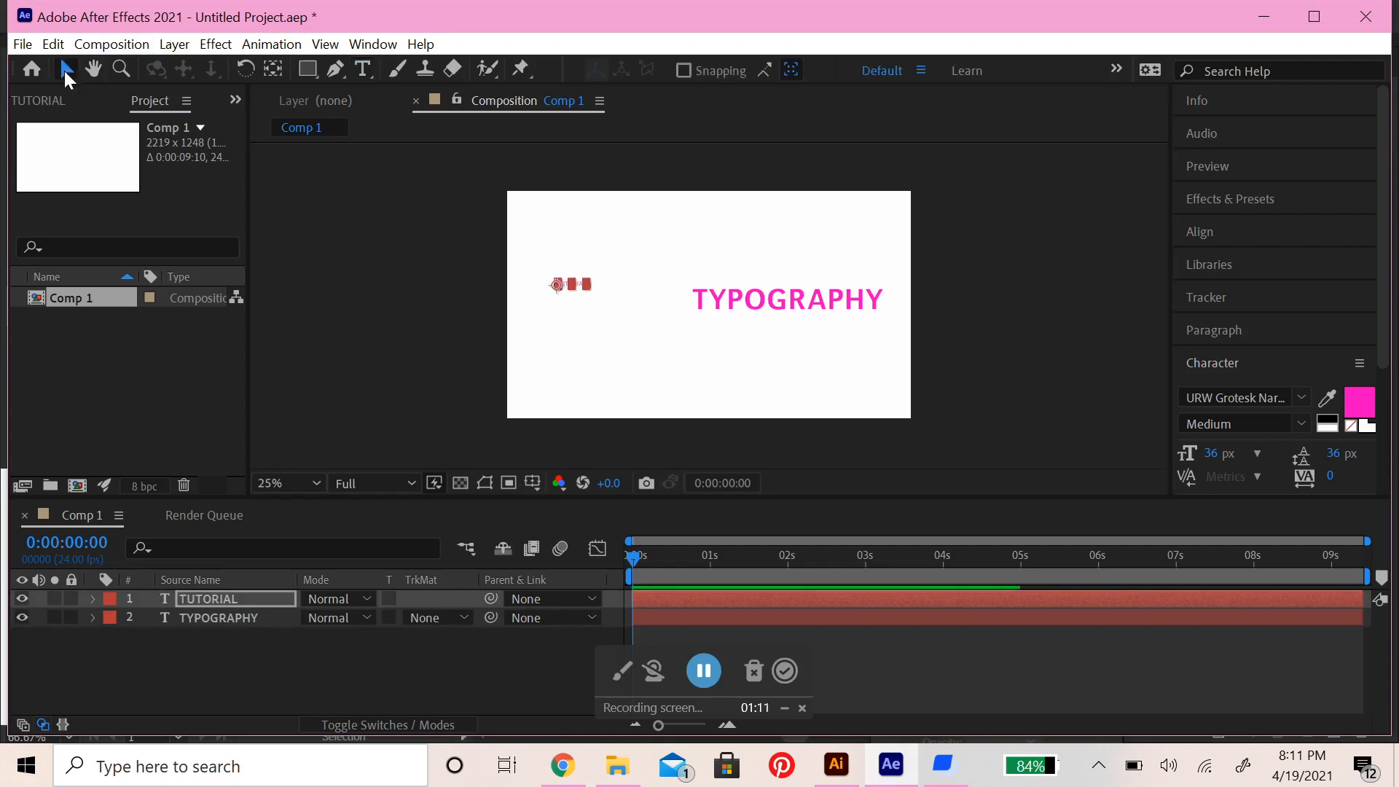
left_click_drag(584, 282, 665, 304)
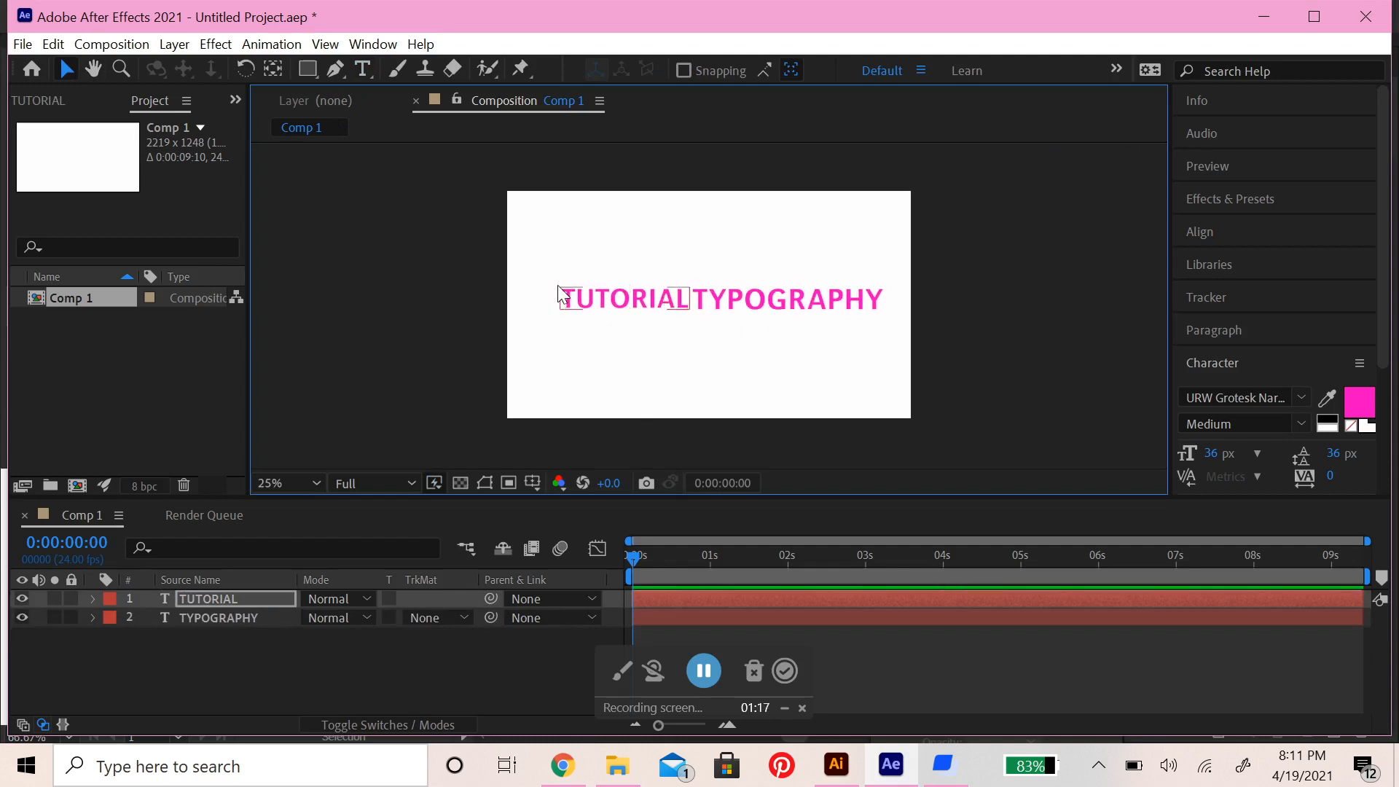
left_click(558, 286)
left_click(596, 300)
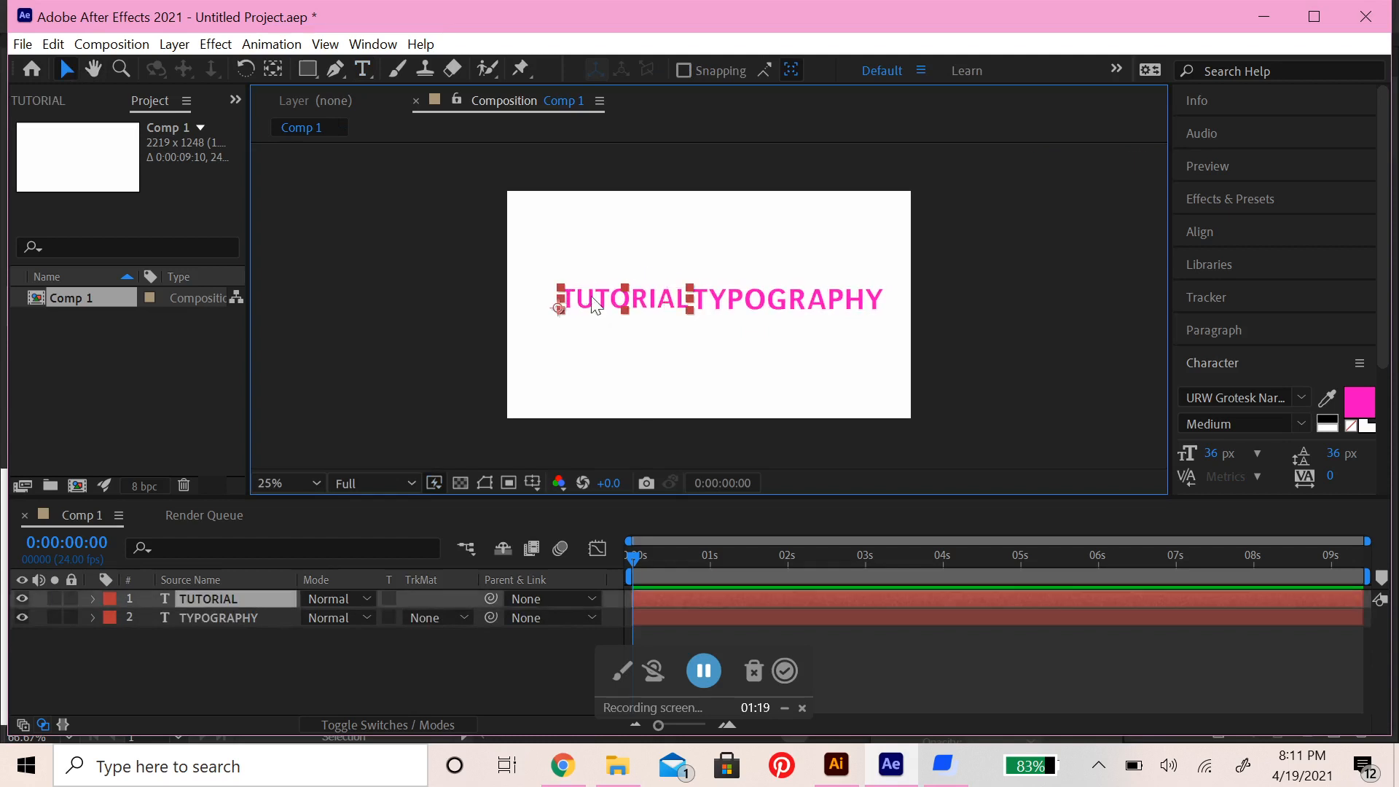
left_click(564, 295)
left_click(583, 305)
left_click_drag(560, 287, 567, 285)
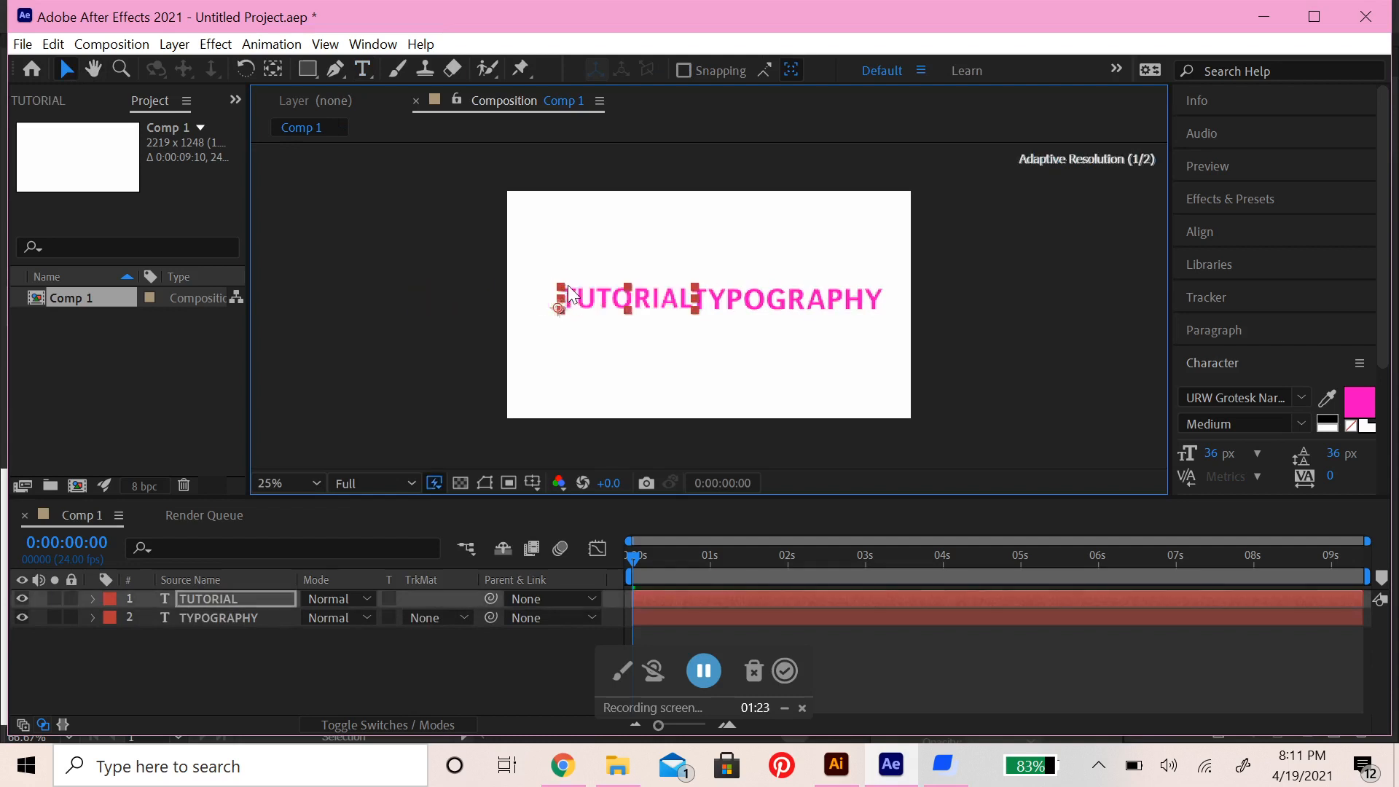
left_click(694, 282)
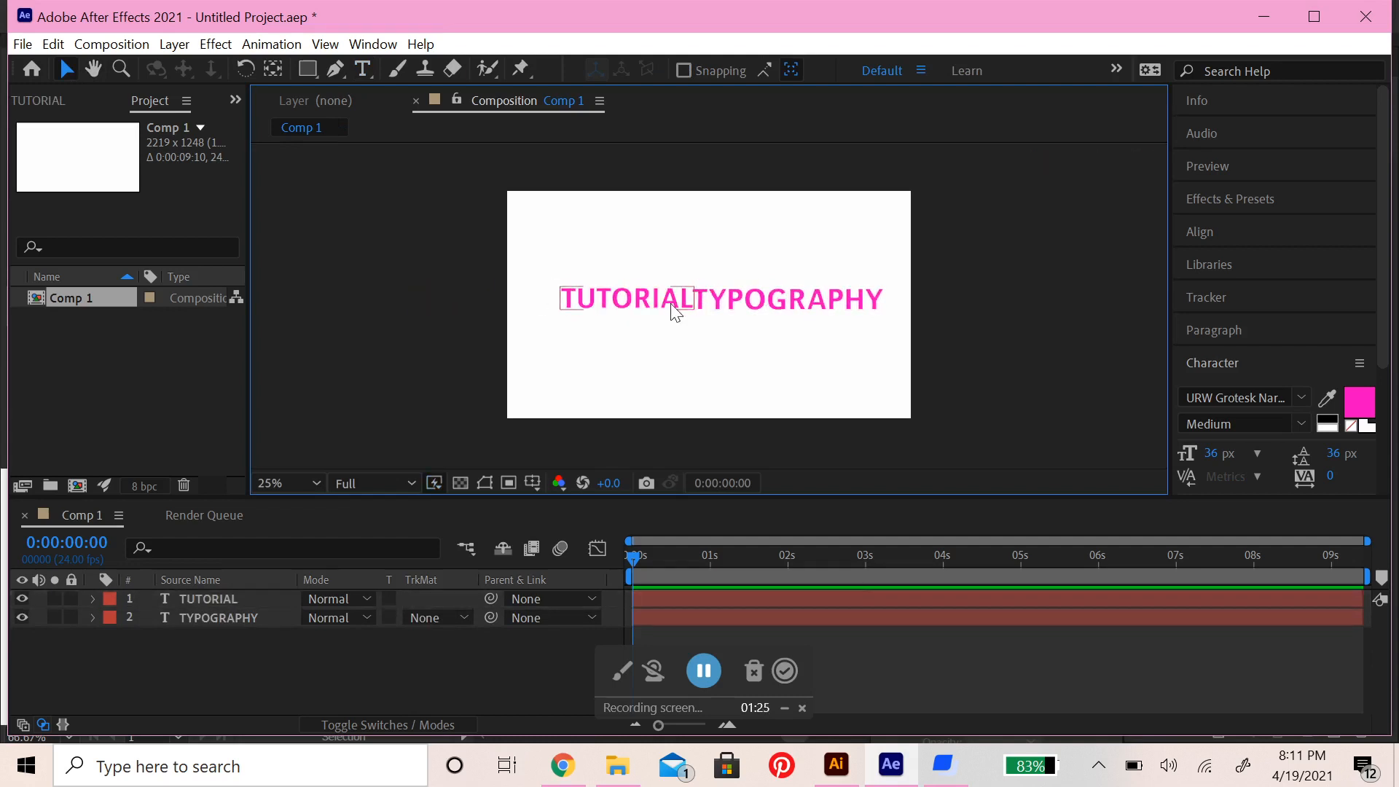
Colour the TUTORIAL text black (000000) and shift it slightly left to leave a gap before TYPOGRAPHY
double_click(672, 303)
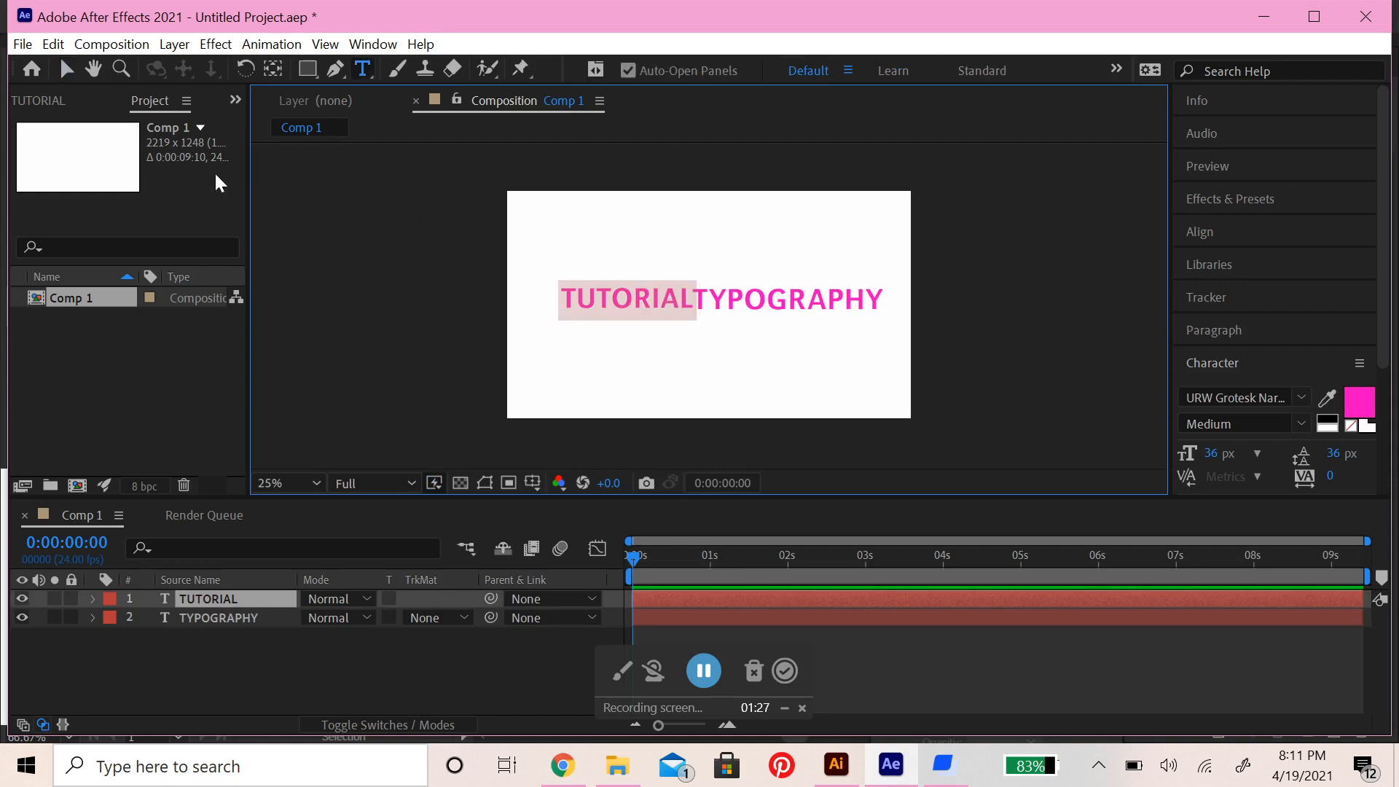
left_click(66, 69)
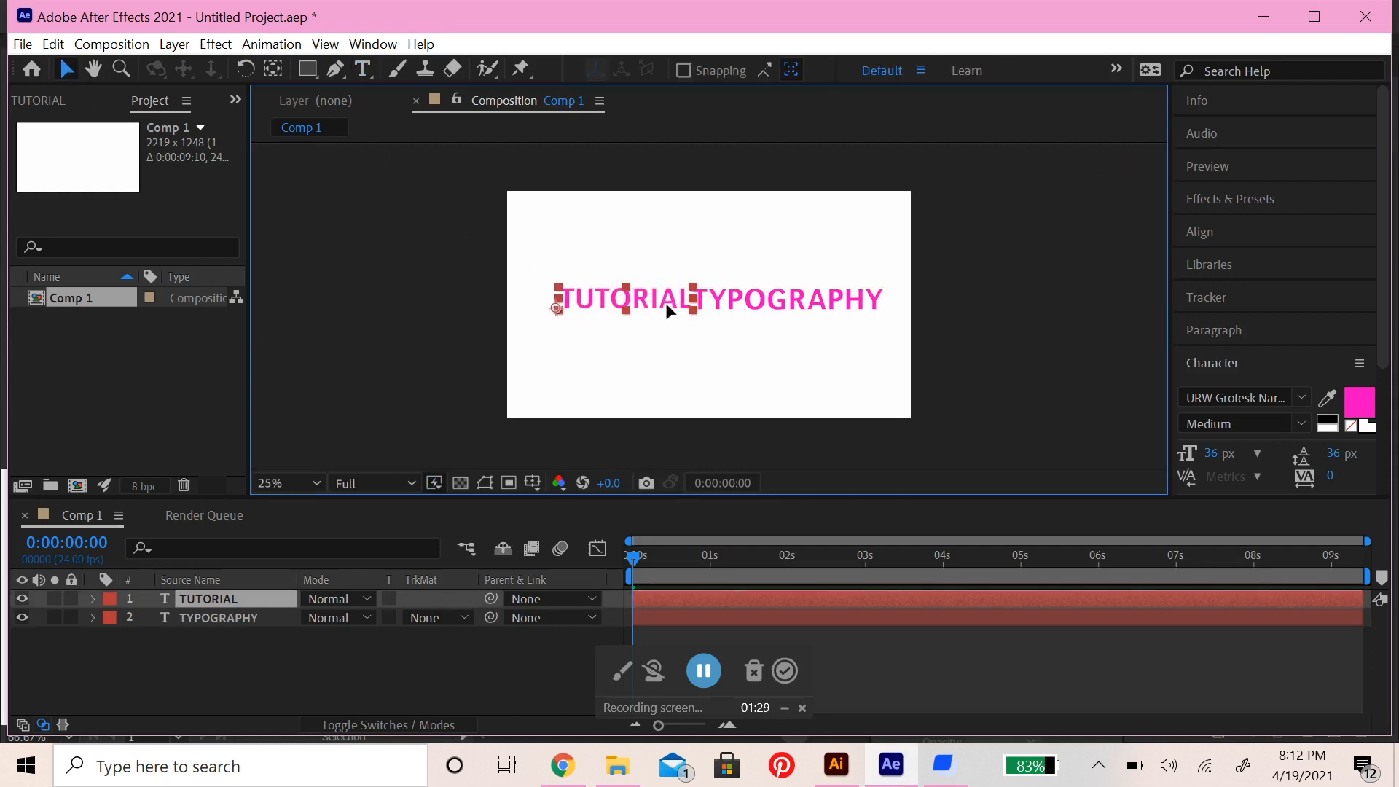
left_click(1359, 401)
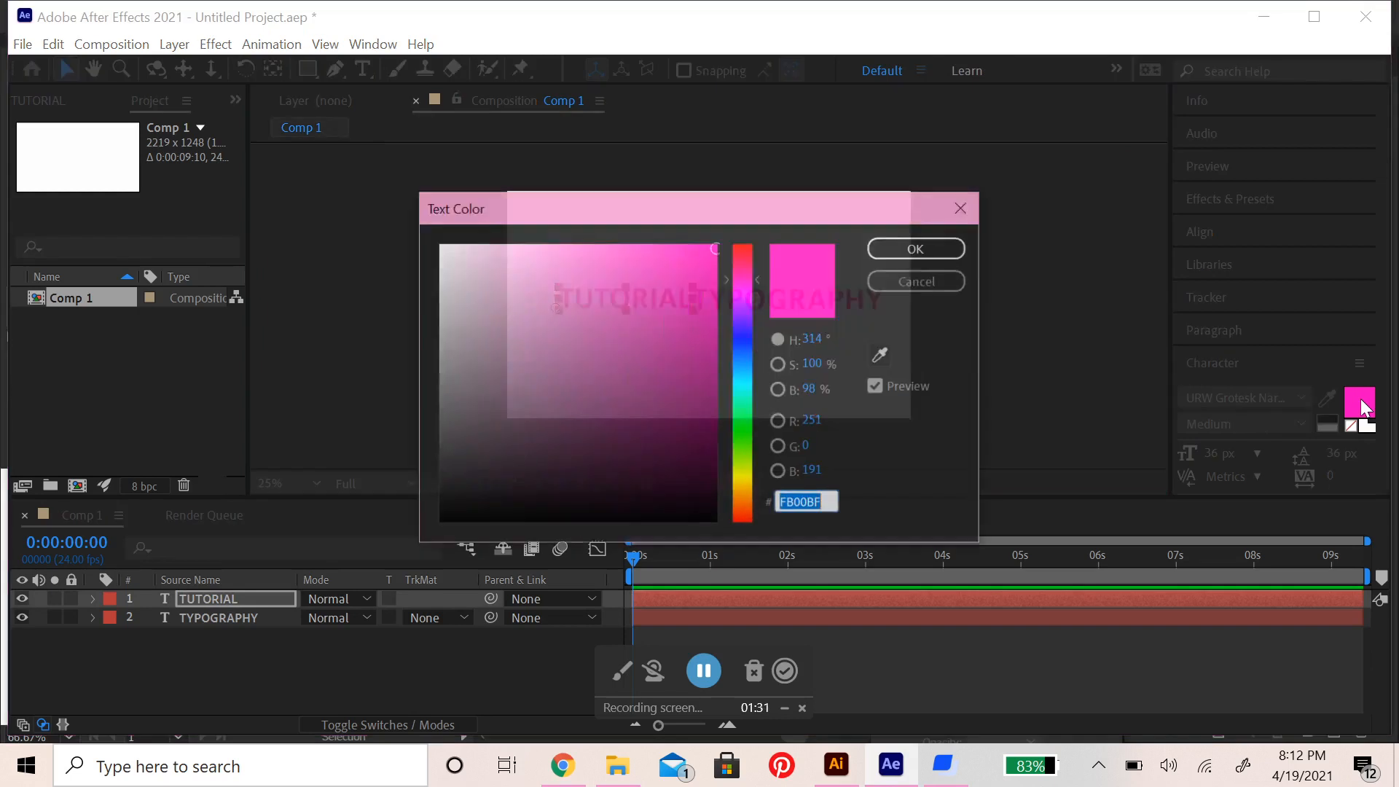
left_click(918, 248)
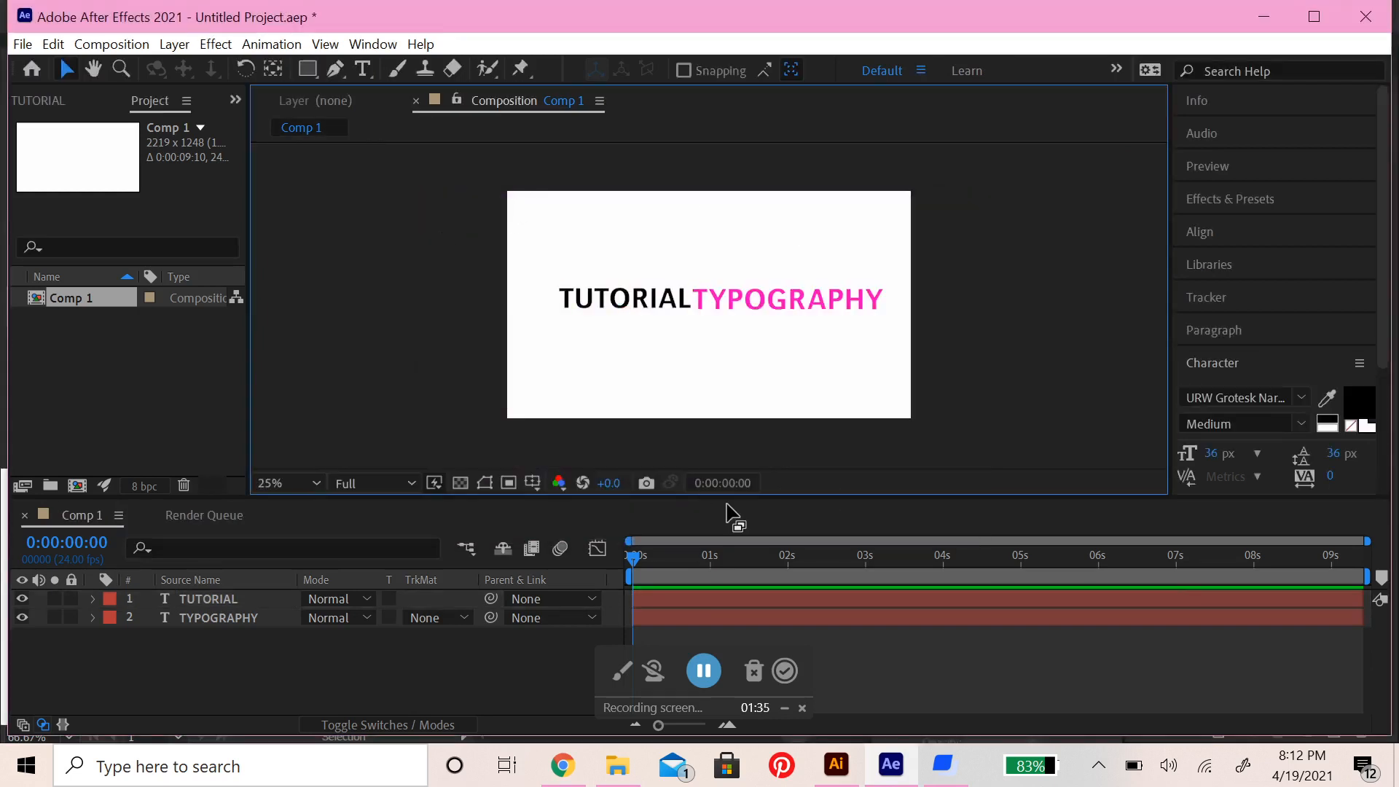
left_click(641, 304)
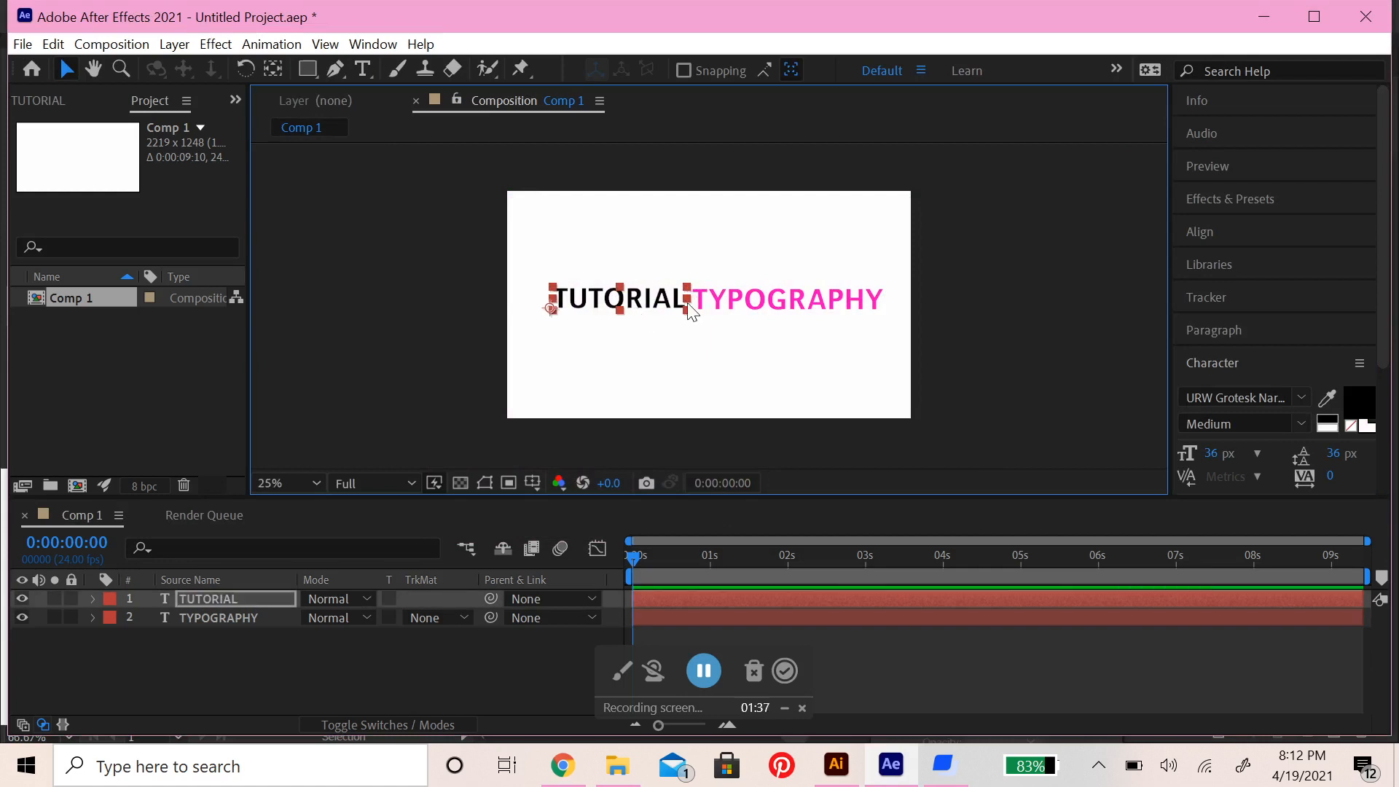
left_click(801, 373)
Trim the start of the TUTORIAL layer so it appears at 0:00:00:23, with the playhead at that time
left_click(695, 599)
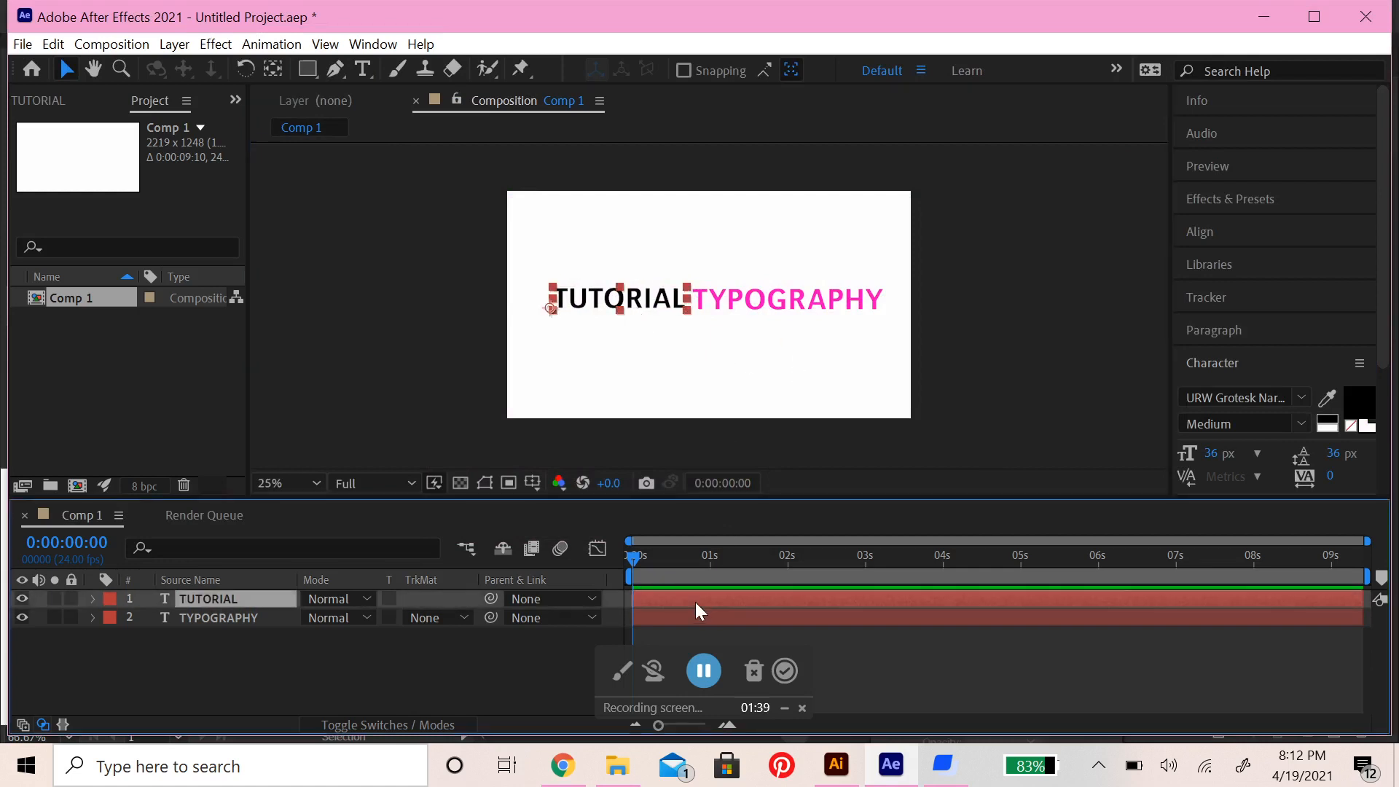
left_click_drag(695, 602, 665, 598)
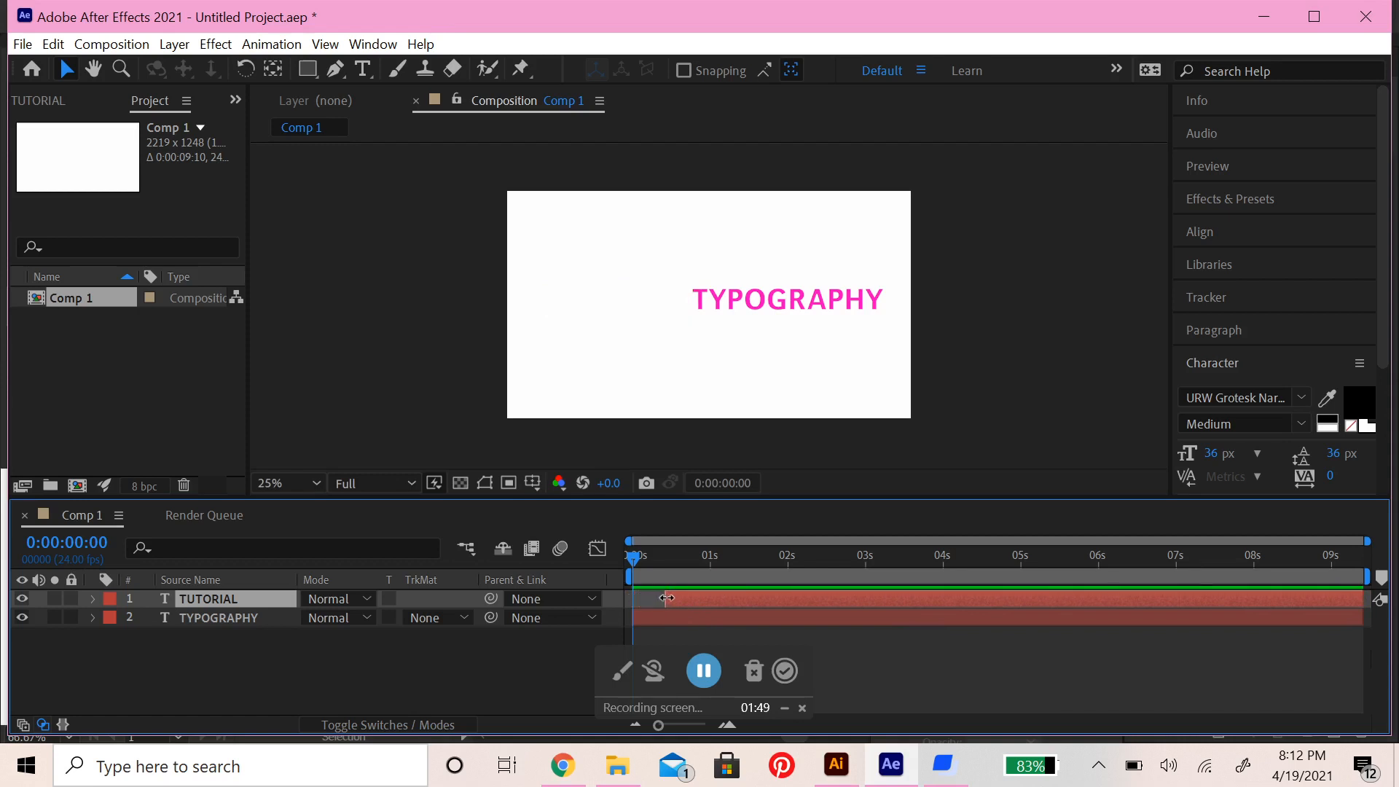
left_click_drag(628, 561, 706, 603)
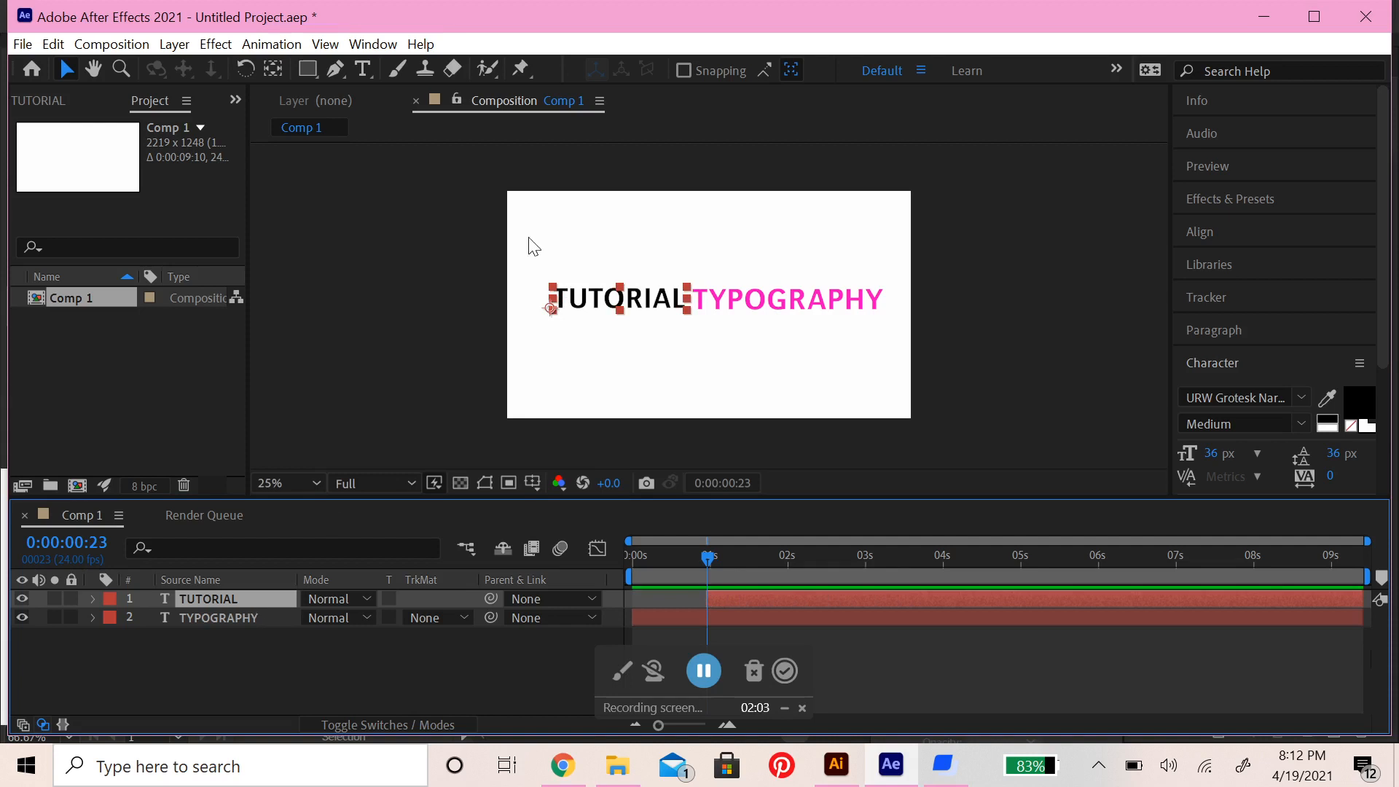
Show the rulers around the composition and undo the last changes to the TUTORIAL layer's start time
left_click(553, 290)
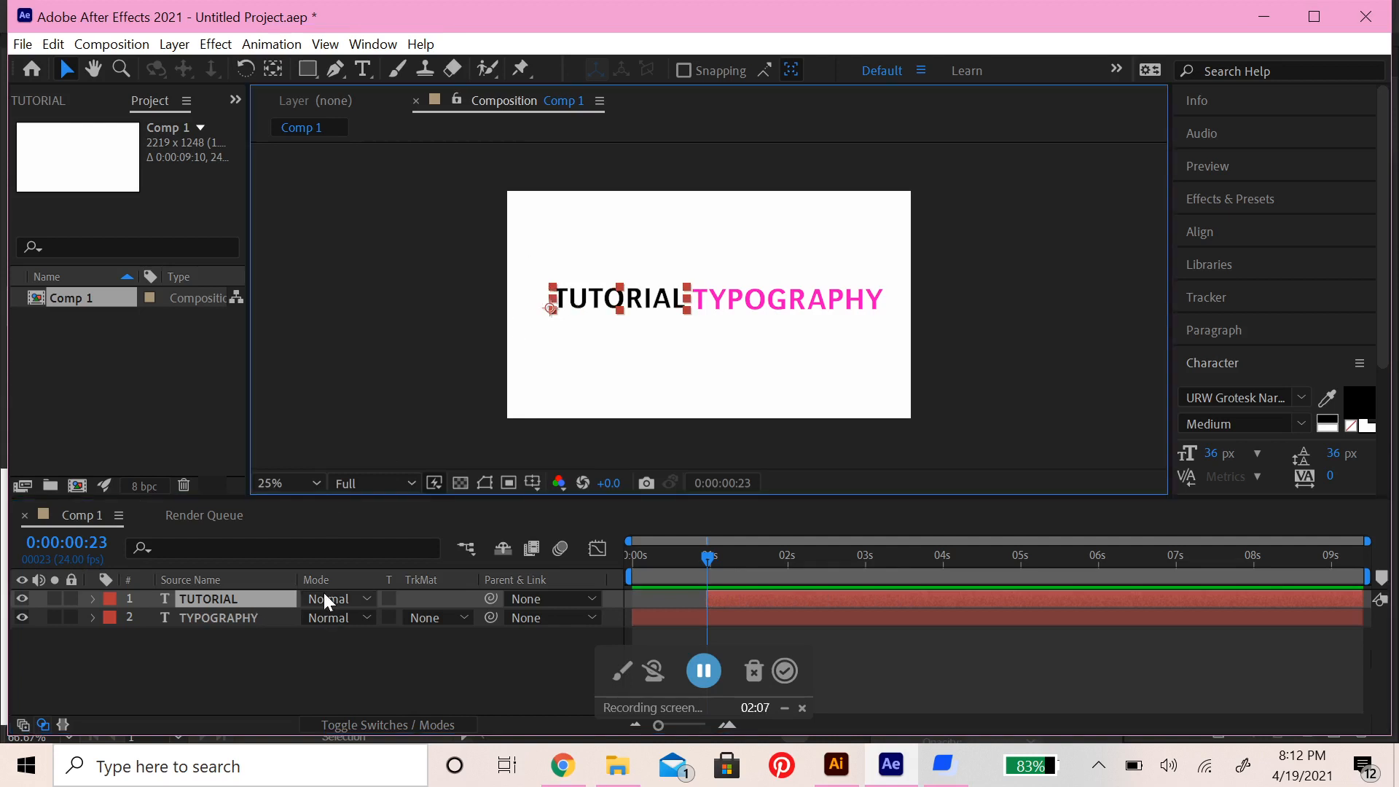
key("ctrl+r")
key("ctrl+z")
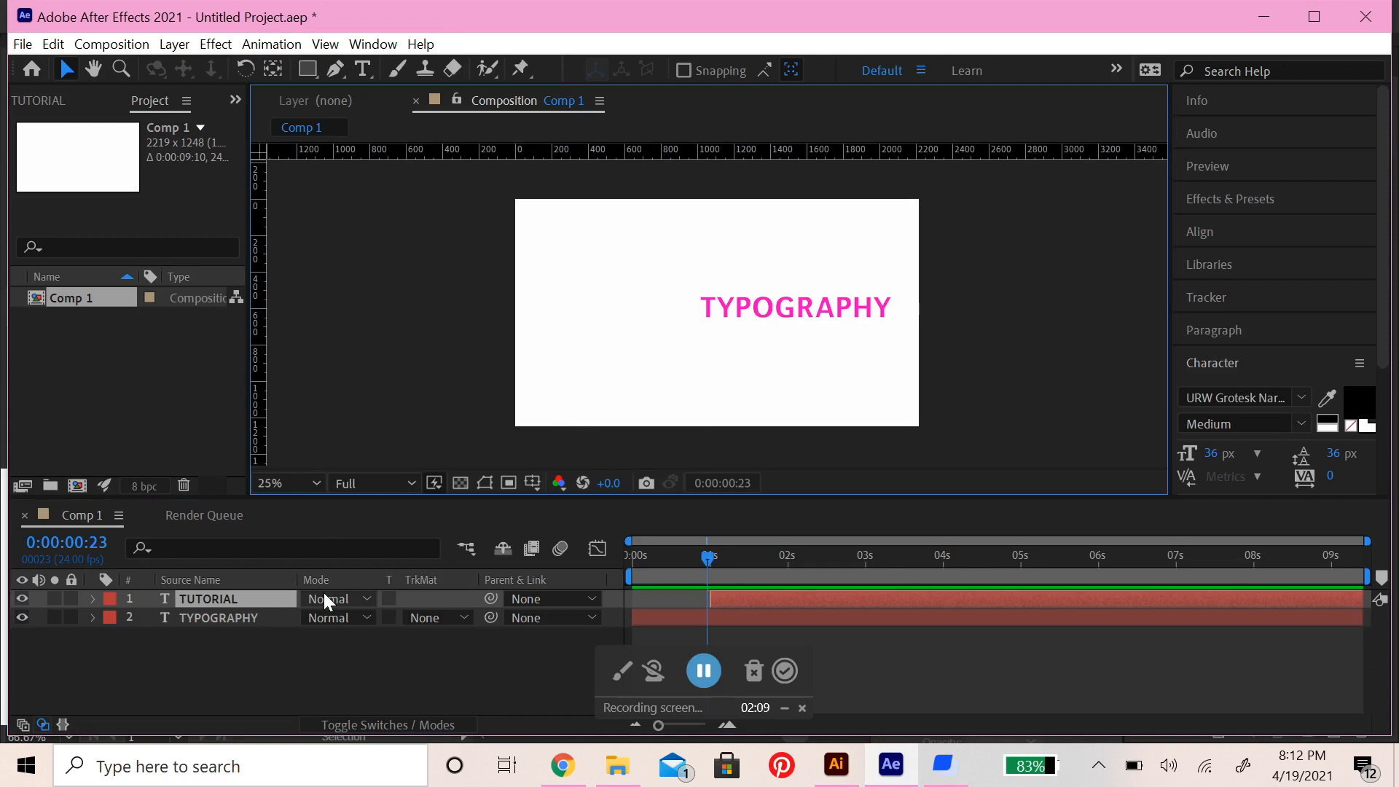
key("ctrl+z")
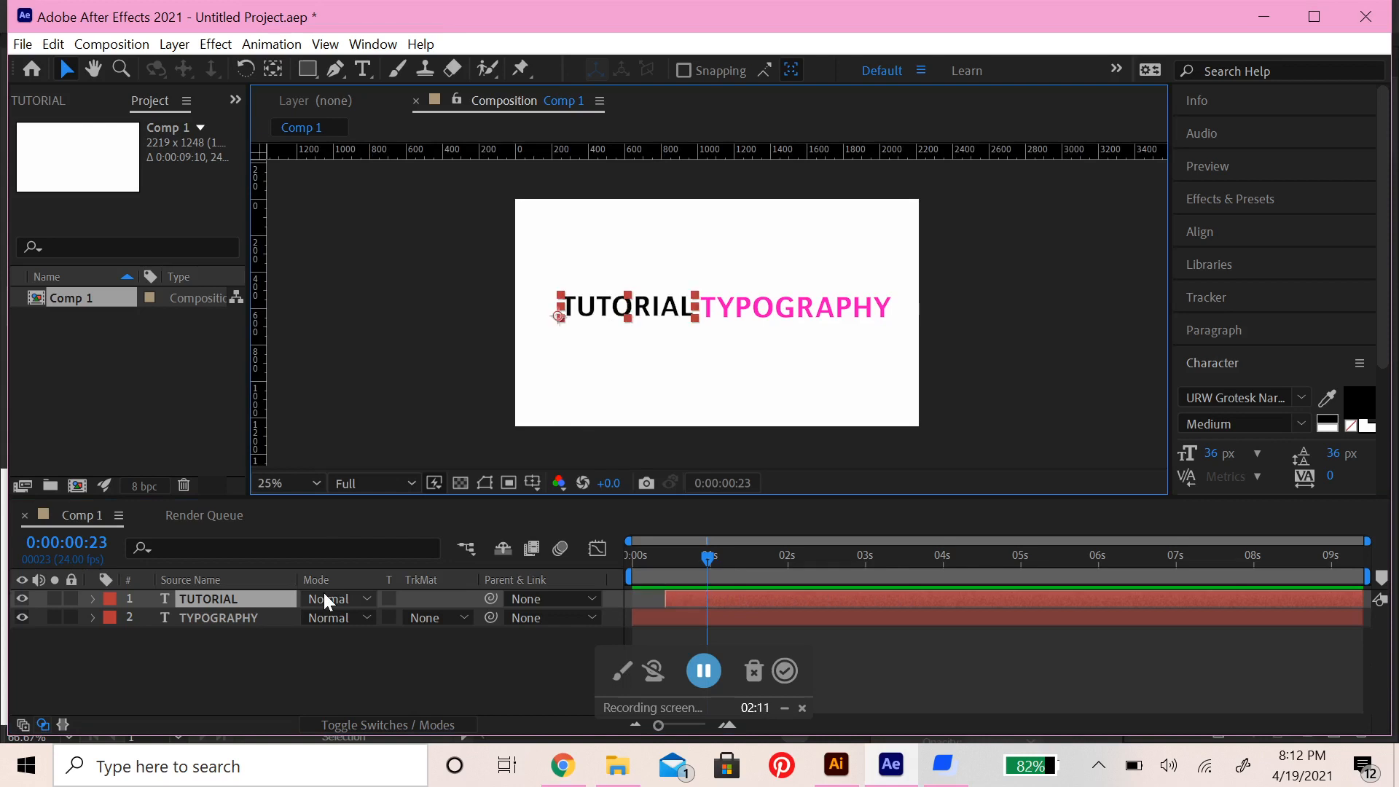
Add a Rotation keyframe to the TUTORIAL layer at 0:00:00:23 and set the rotation to -90°
key("r")
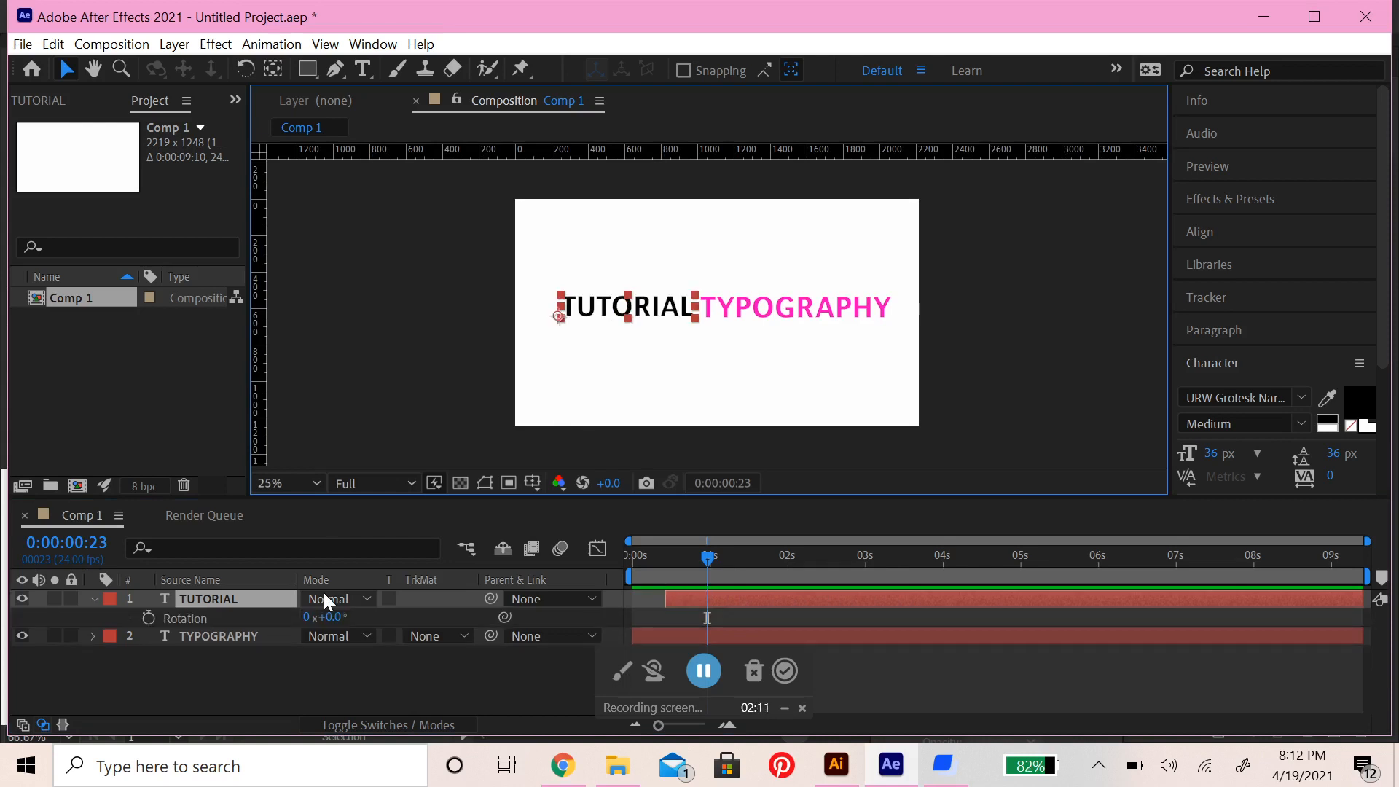
left_click(147, 618)
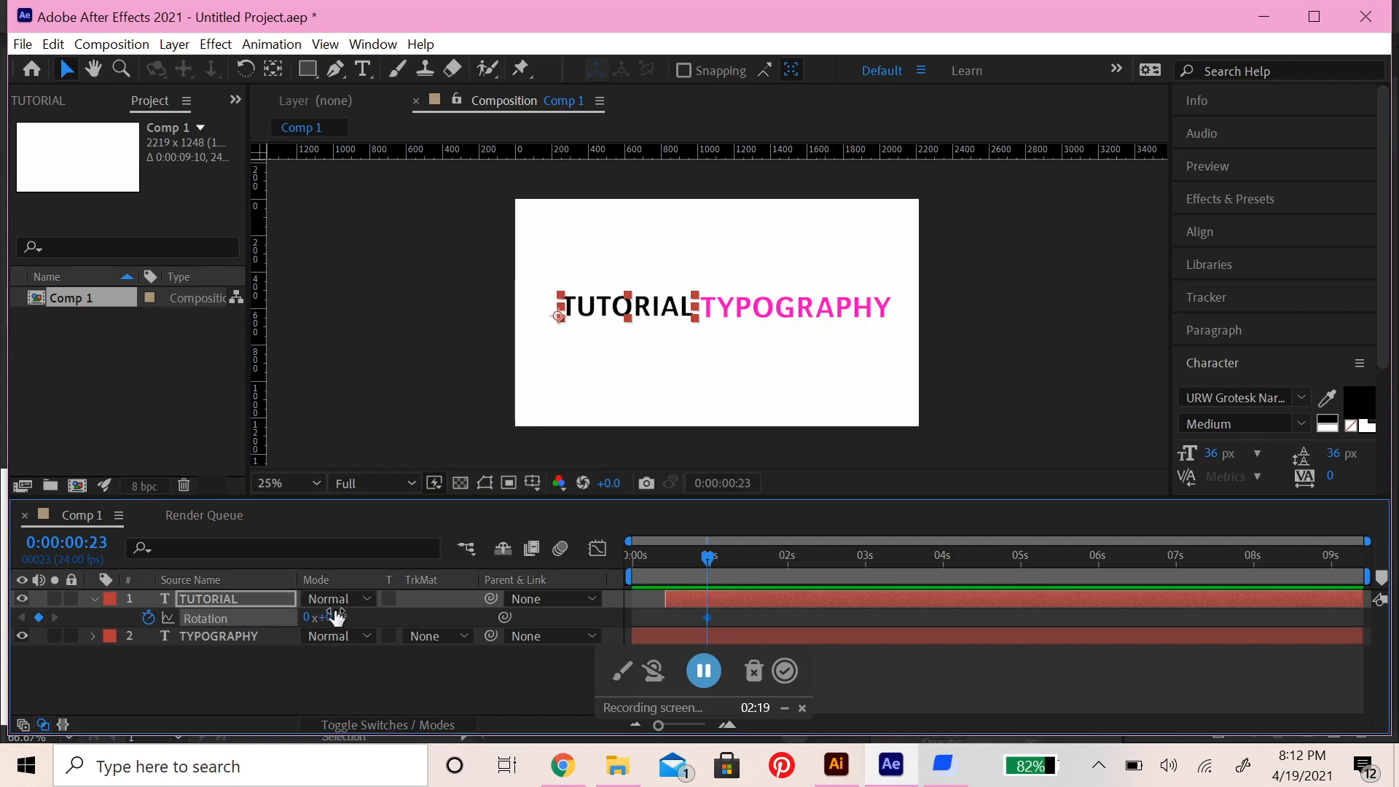
left_click_drag(330, 617, 169, 553)
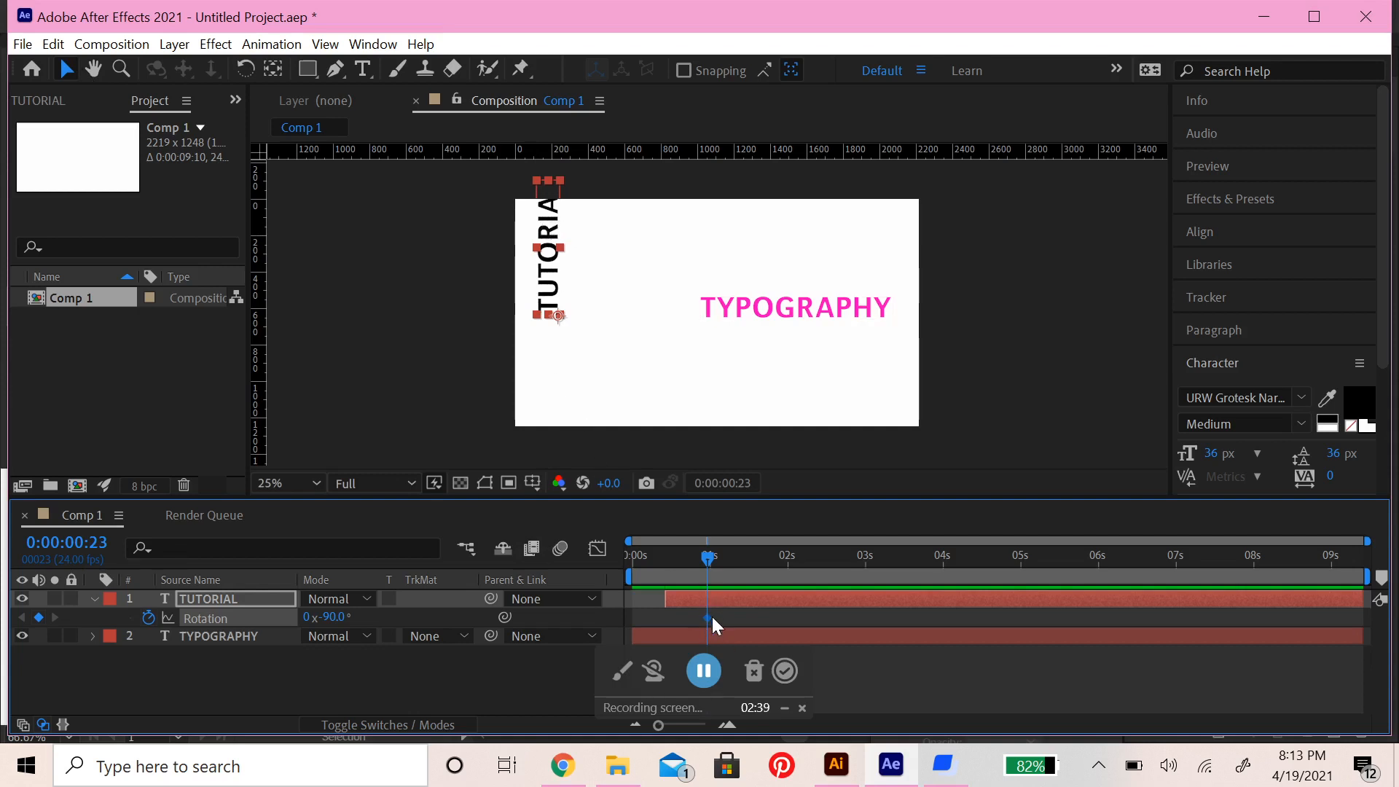
Trim the TUTORIAL layer's start to its rotation keyframe and preview the composition from the beginning, stopping at about 0:00:02:02
left_click_drag(706, 559, 591, 547)
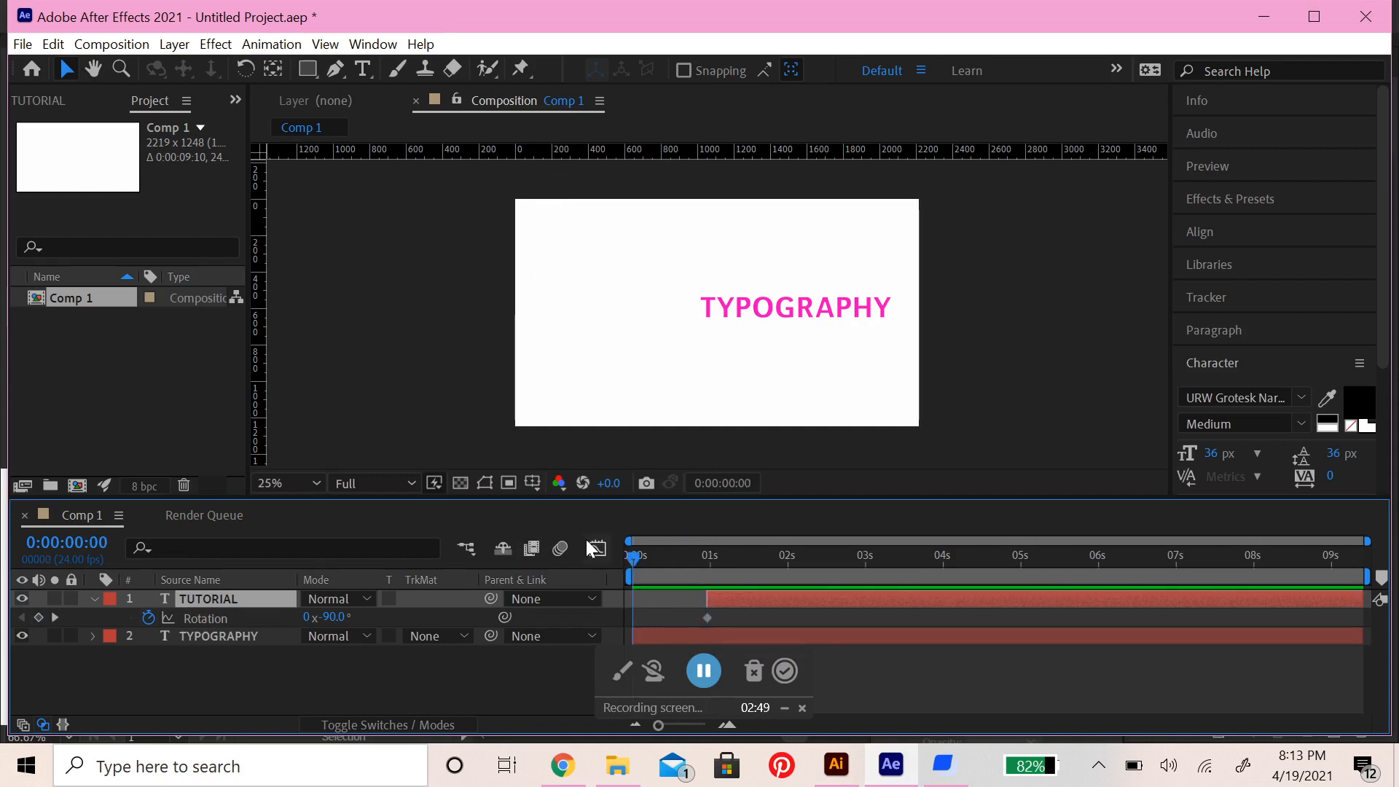
key("space")
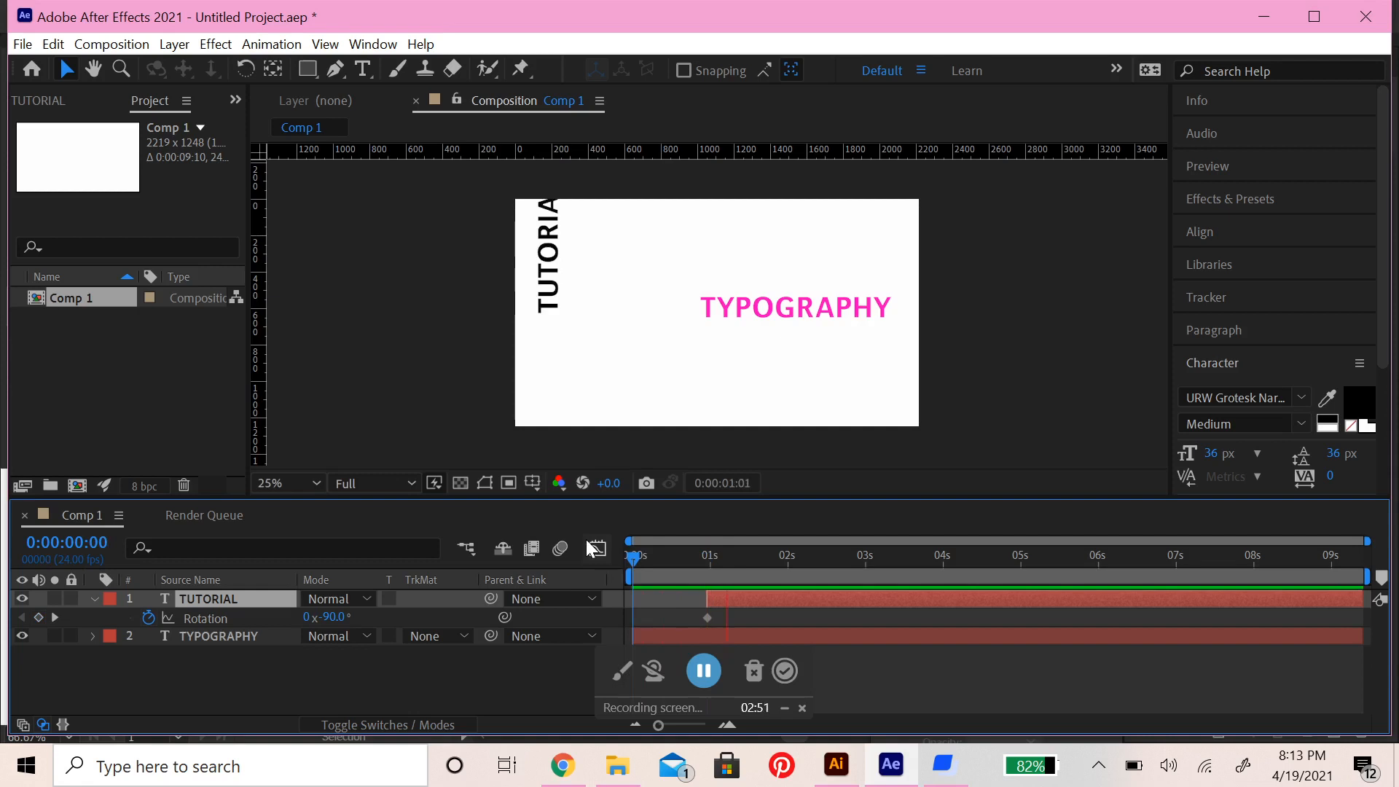
key("space")
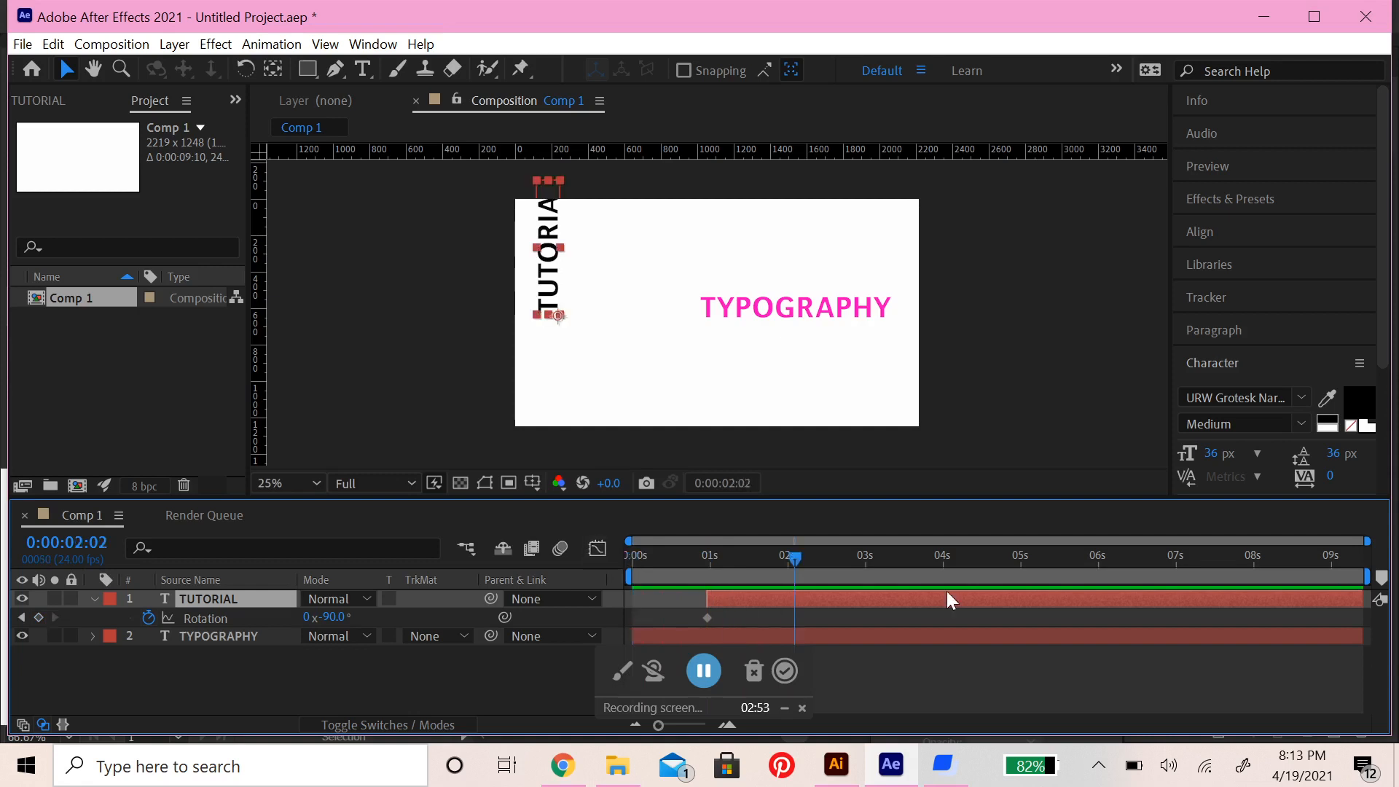
Preview the composition from the beginning to check when TUTORIAL appears
left_click_drag(792, 558, 750, 568)
left_click_drag(747, 558, 638, 558)
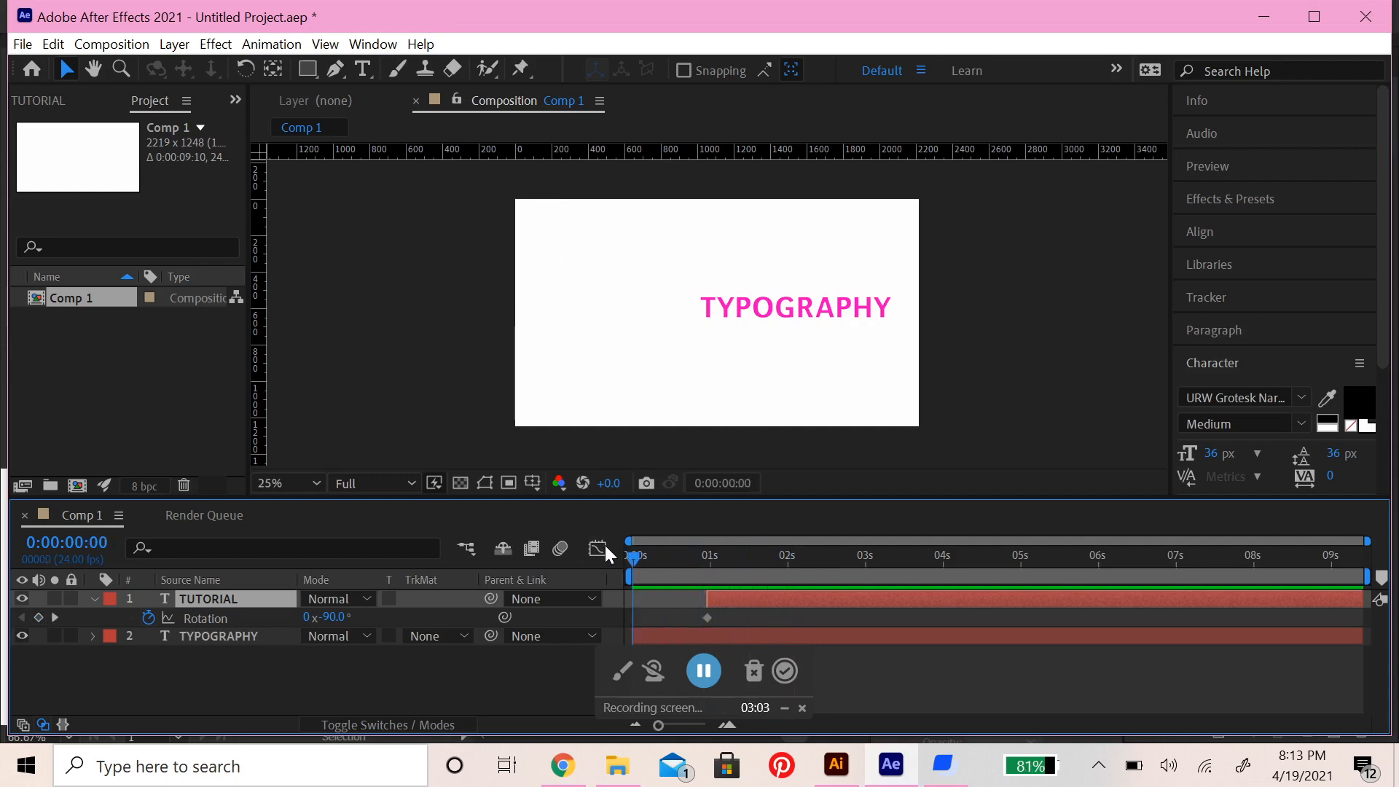
key("space")
key("space")
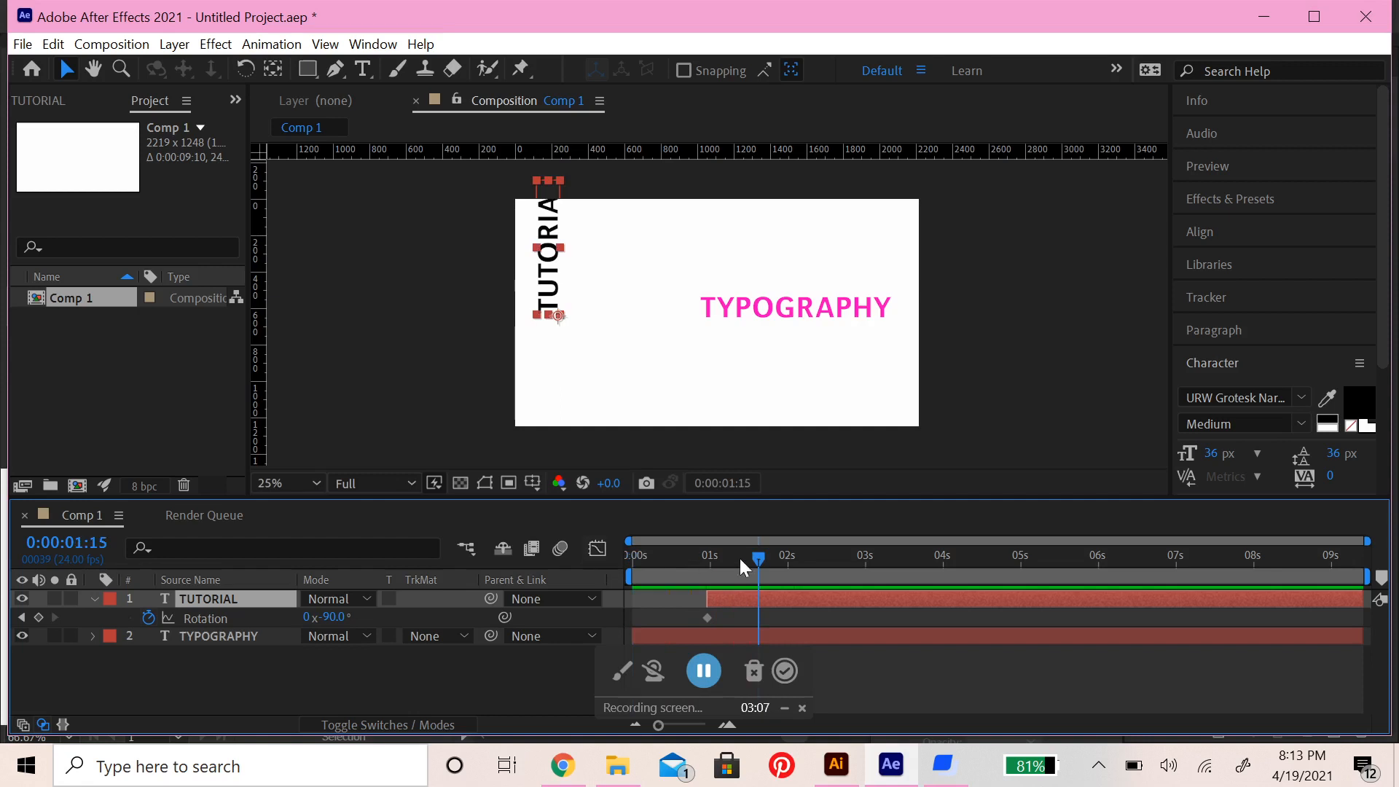
Add a Rotation keyframe to the TUTORIAL layer at 0:00:02:00 and set its rotation to 0°
left_click_drag(758, 554, 789, 557)
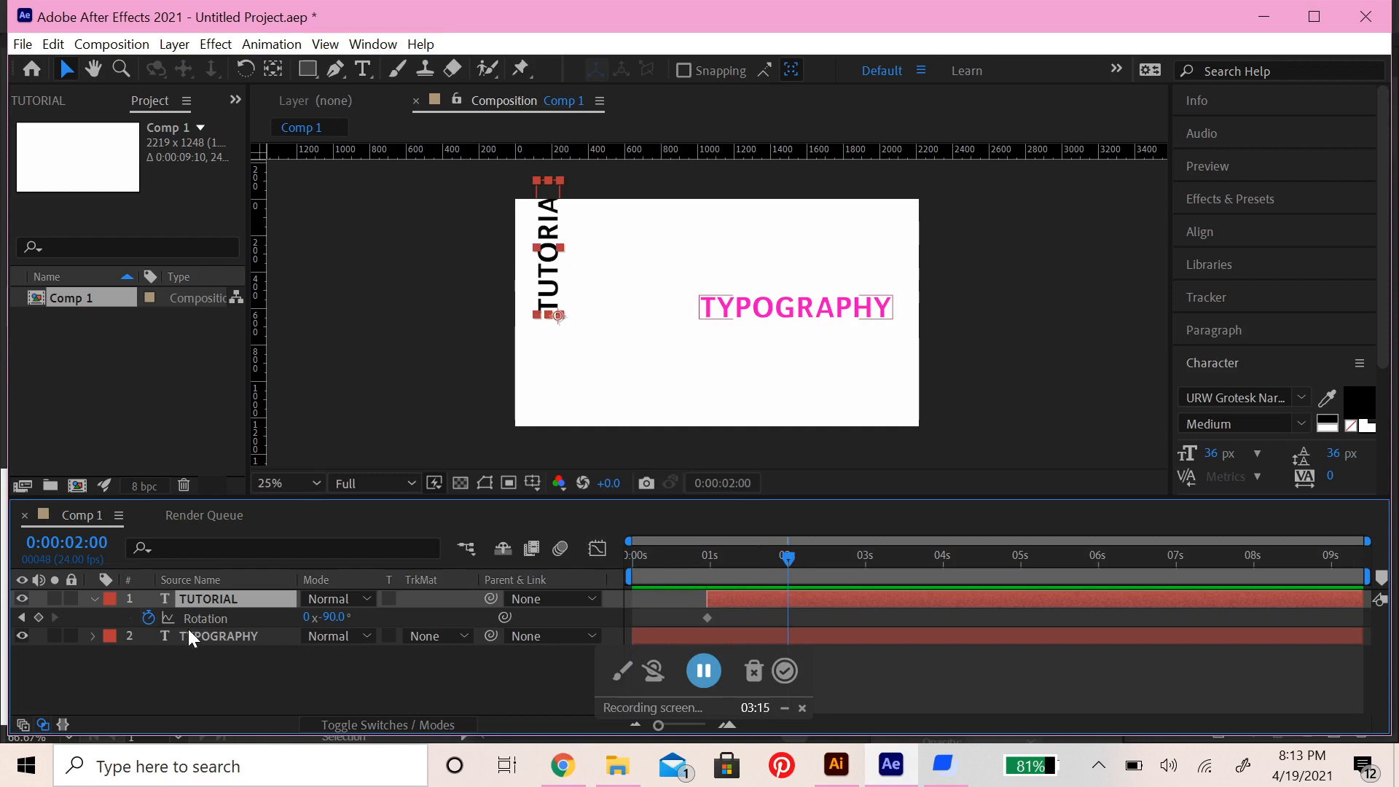
left_click(38, 617)
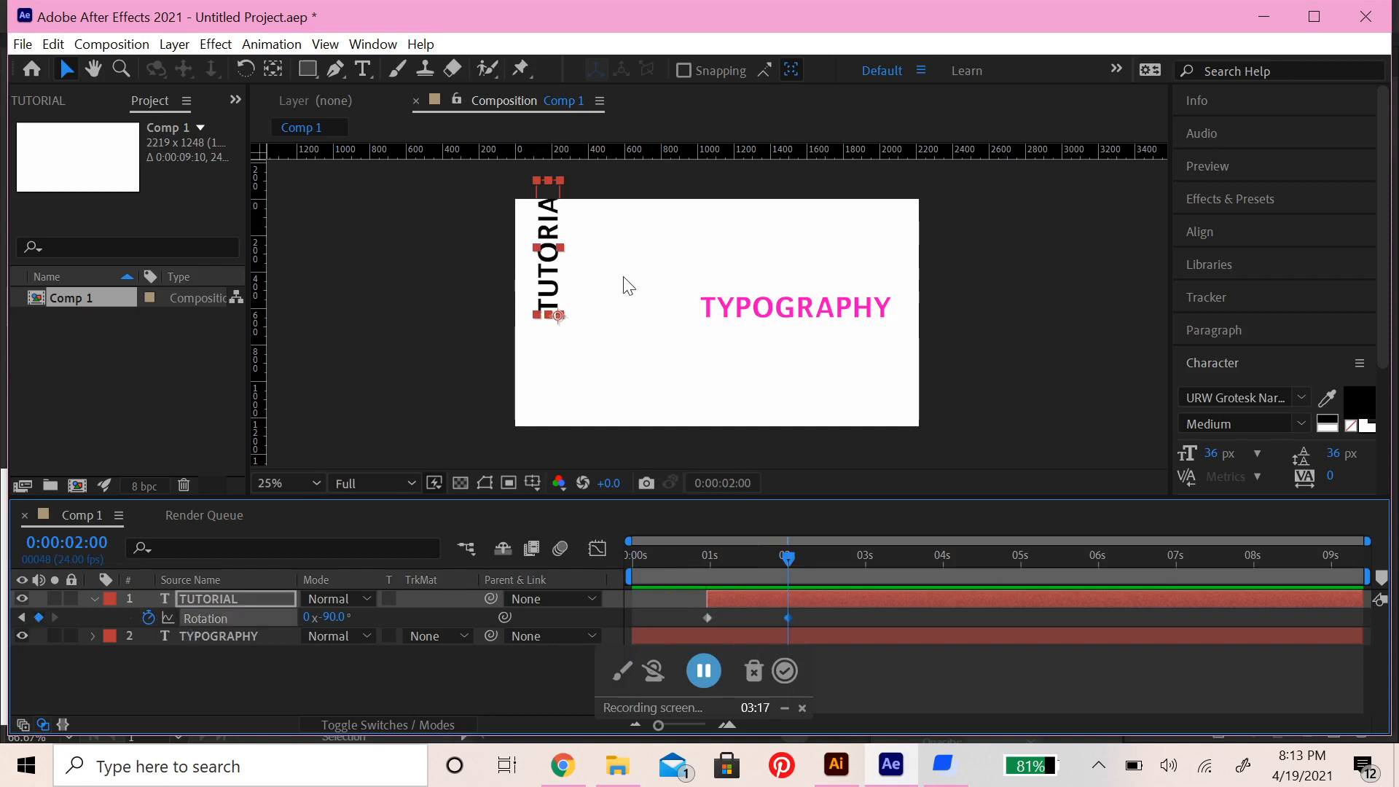
left_click_drag(336, 618, 397, 620)
left_click(328, 618)
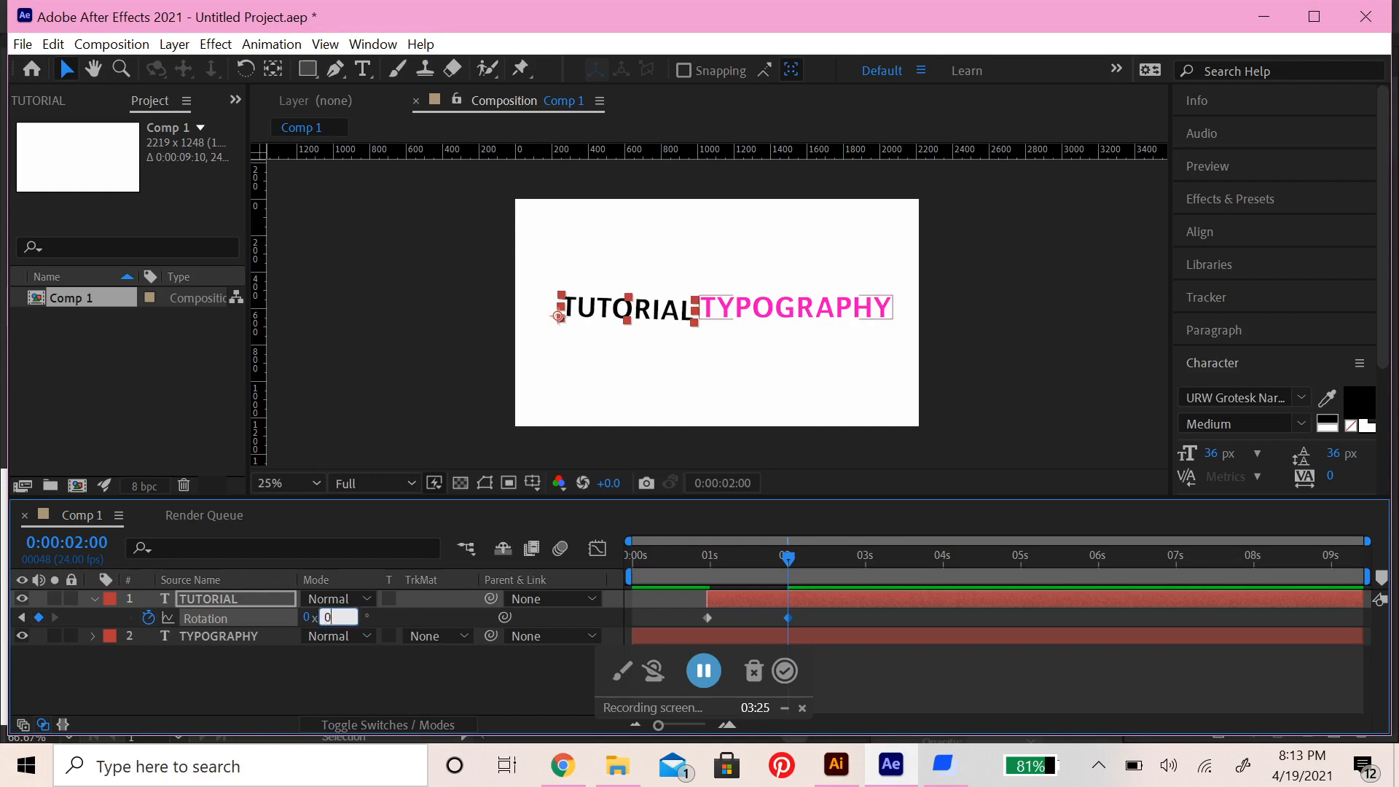
left_click(338, 627)
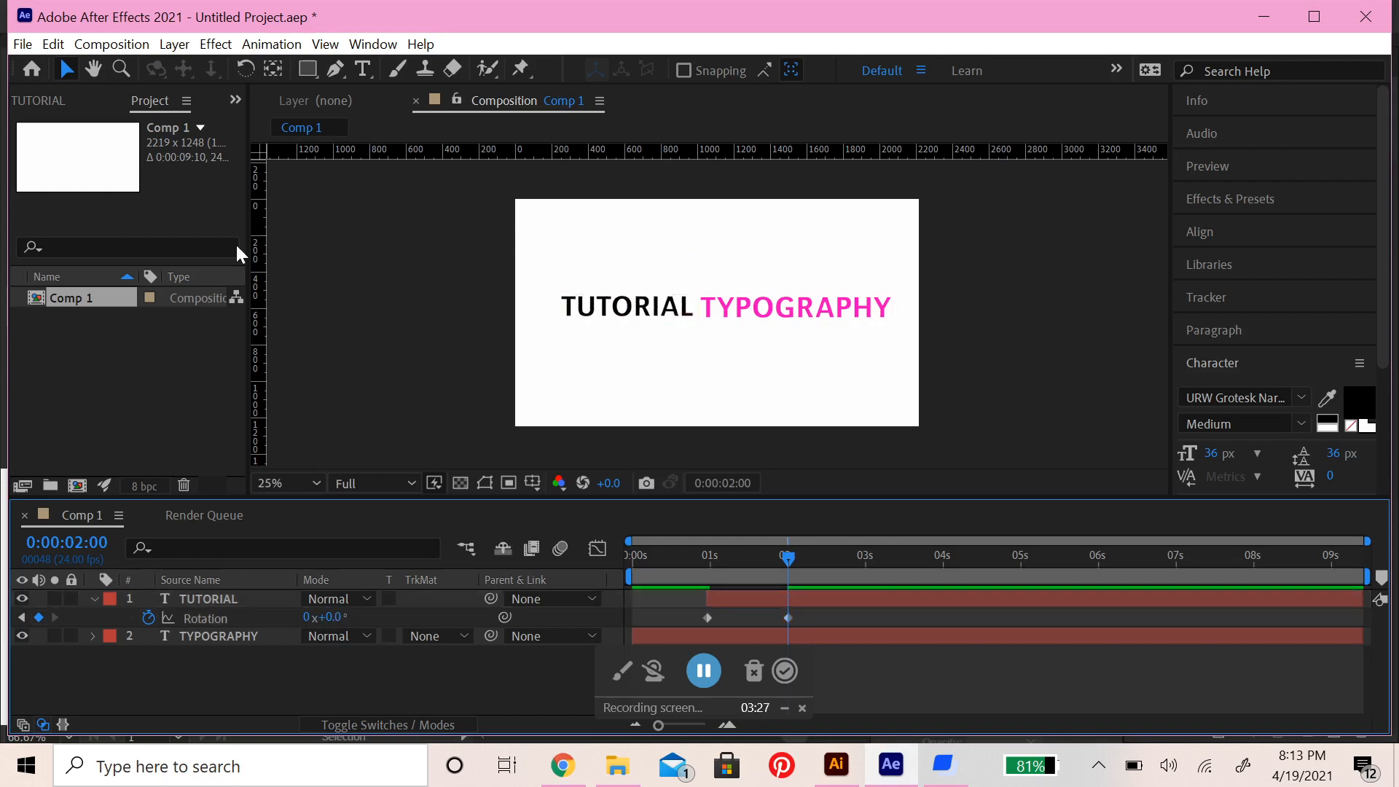
left_click(478, 375)
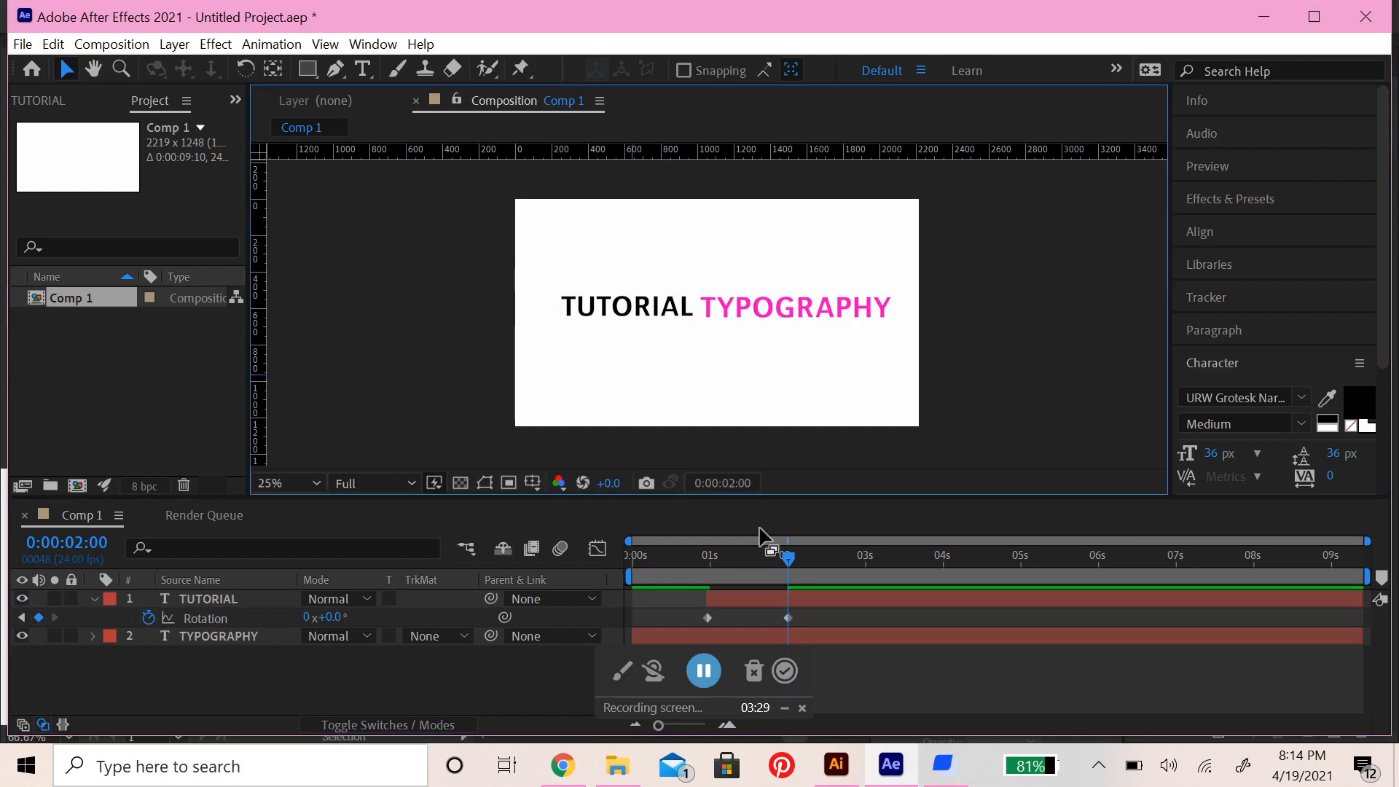
Move TUTORIAL's 0° Rotation keyframe earlier to speed up the swing, previewing the composition from the beginning before and after
left_click_drag(790, 566, 732, 574)
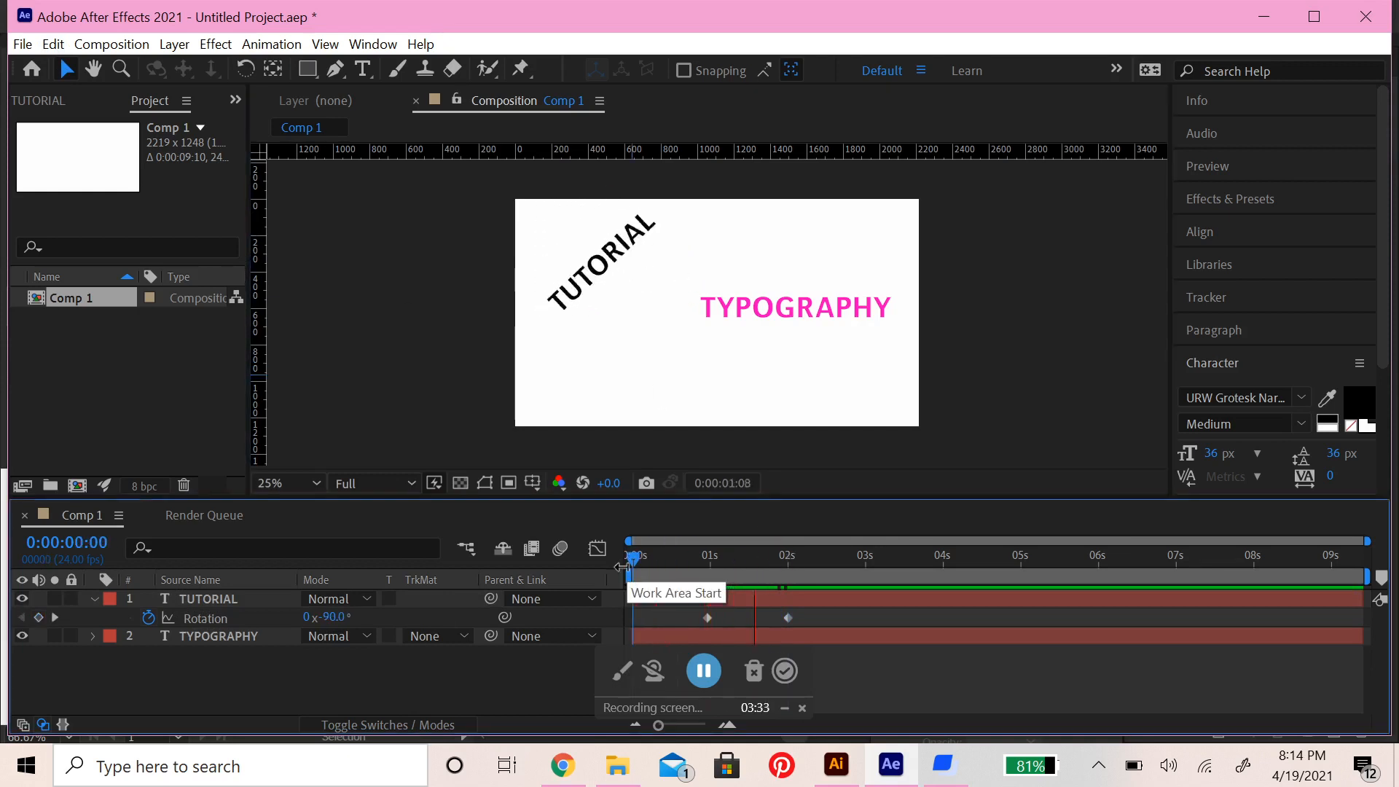
key("space")
left_click_drag(893, 561, 789, 566)
left_click(788, 617)
left_click_drag(788, 620, 767, 619)
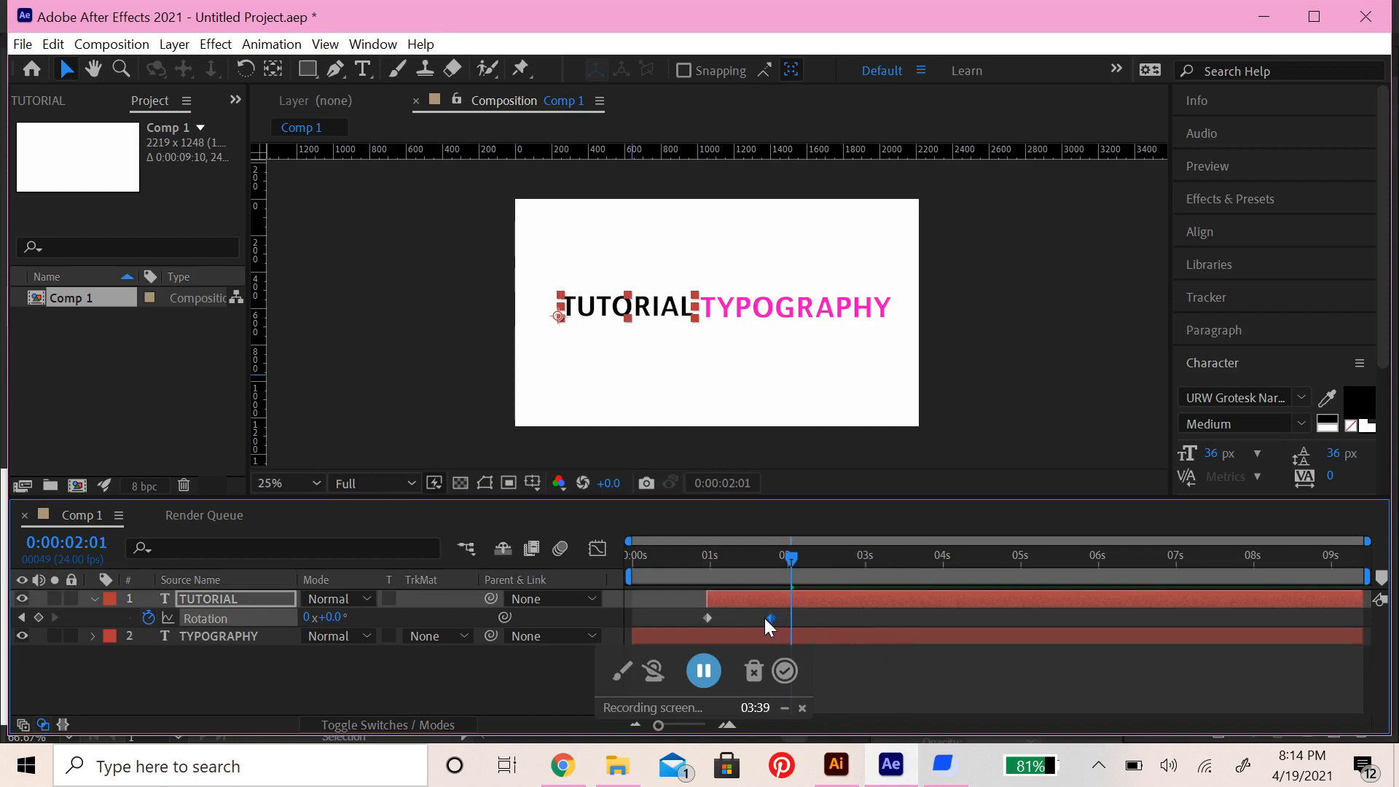
key("Home")
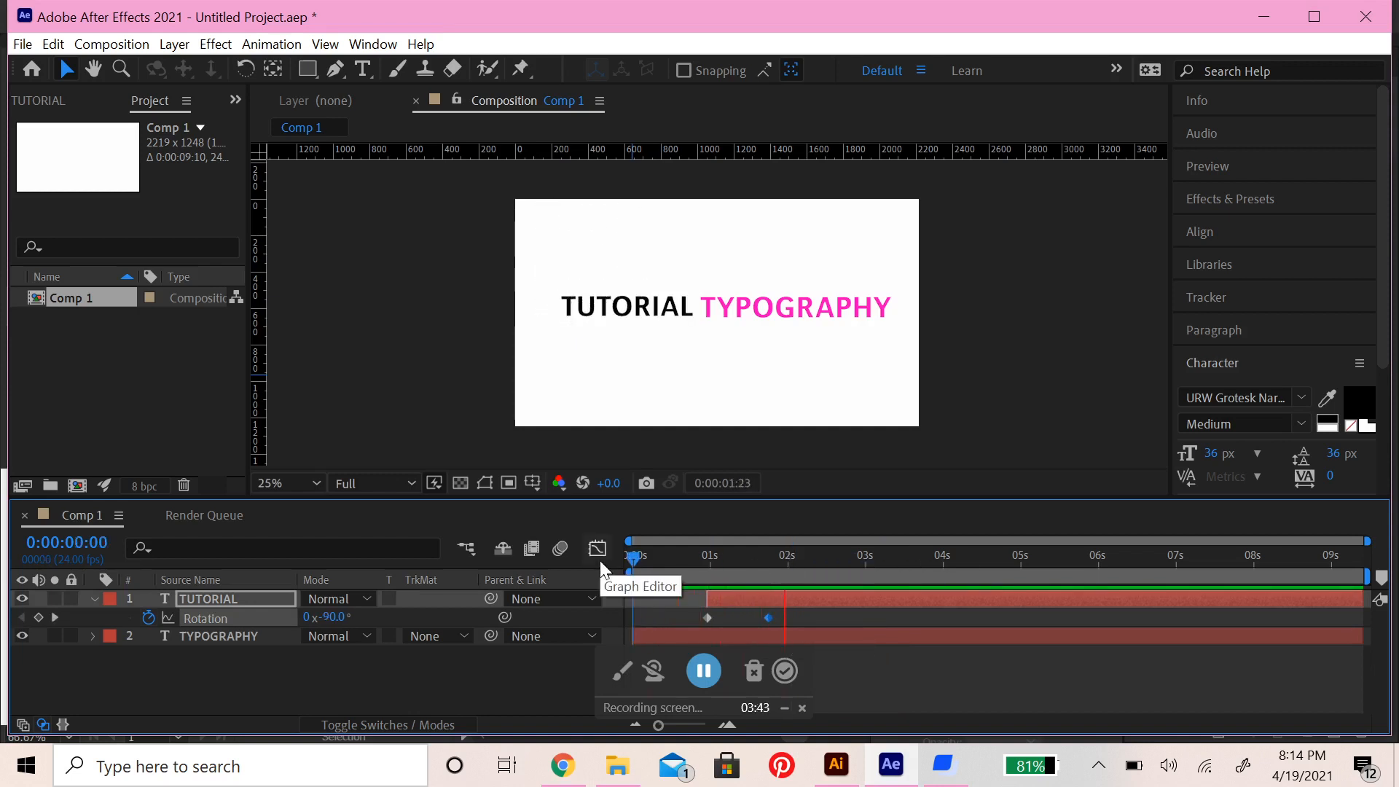
key("space")
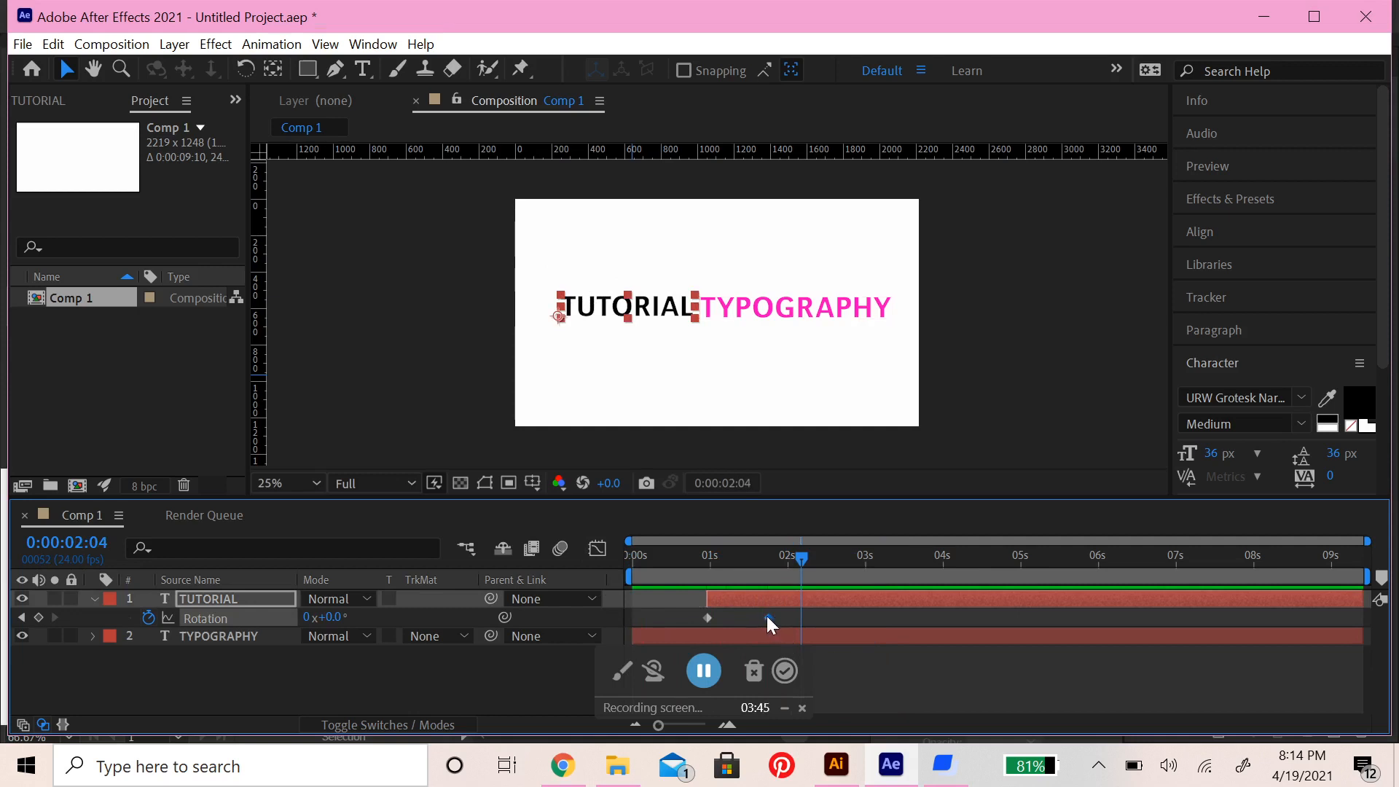
Nudge TUTORIAL's 0° Rotation keyframe to just before 0:00:01:18 and add a Rotation keyframe of -6° at 0:00:01:18
left_click_drag(801, 560, 767, 628)
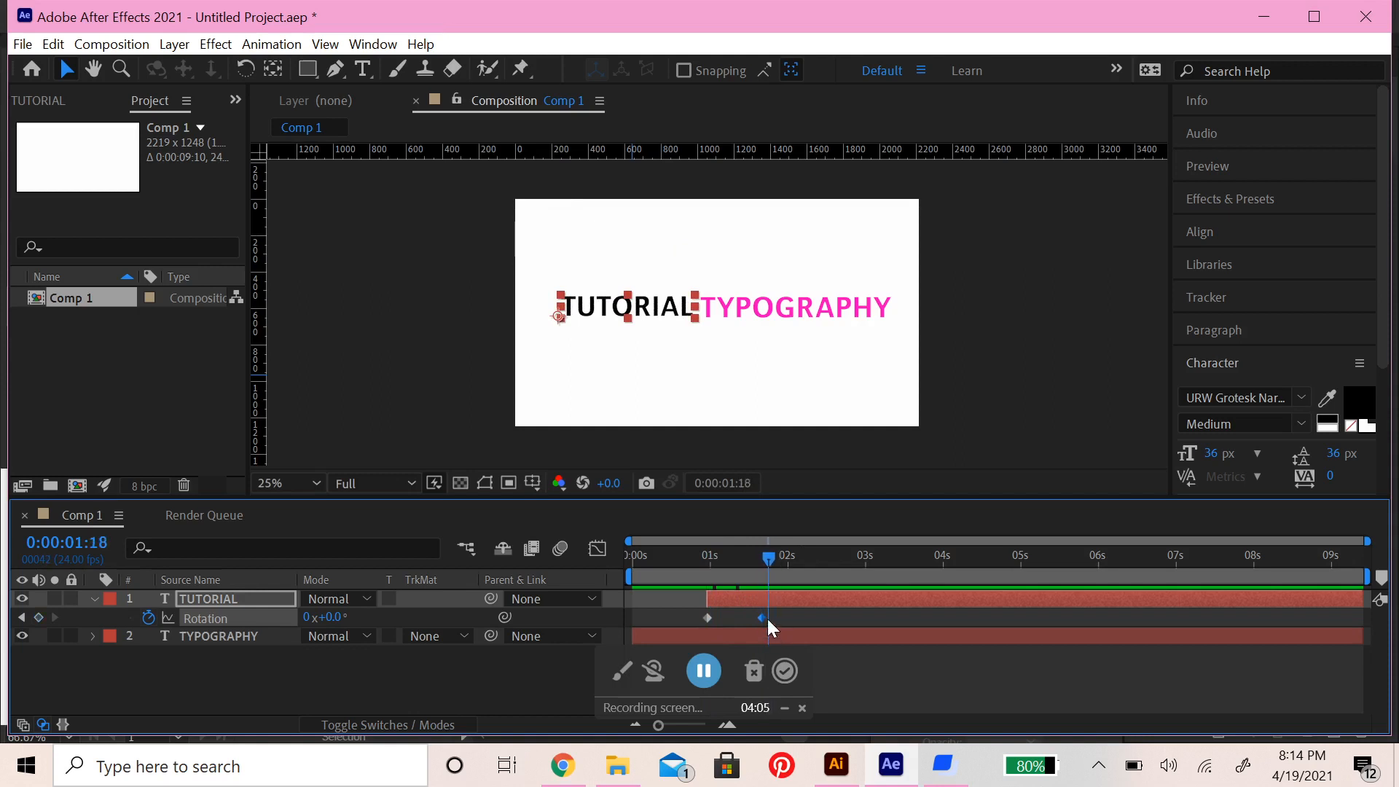
left_click_drag(1367, 541, 1047, 543)
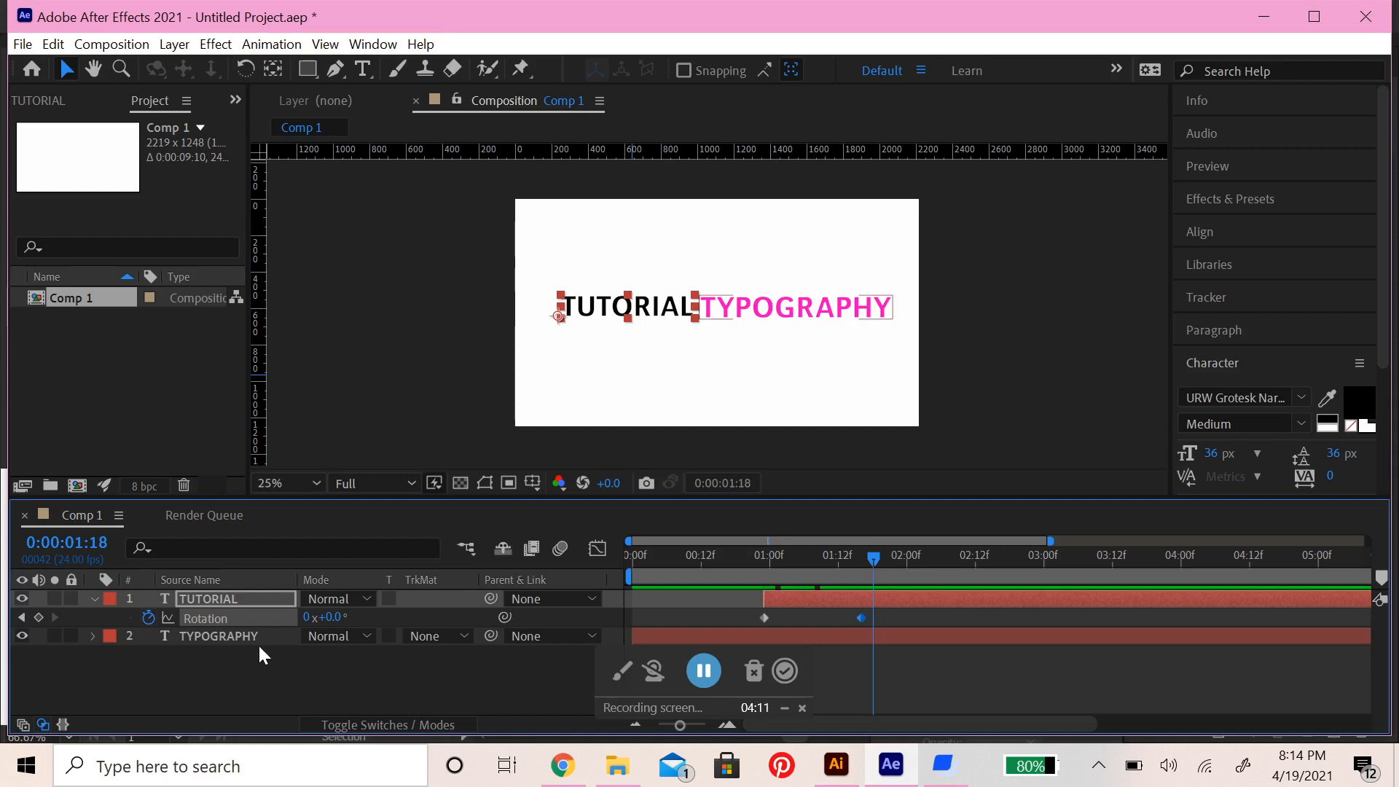
left_click(38, 617)
left_click_drag(331, 617, 321, 617)
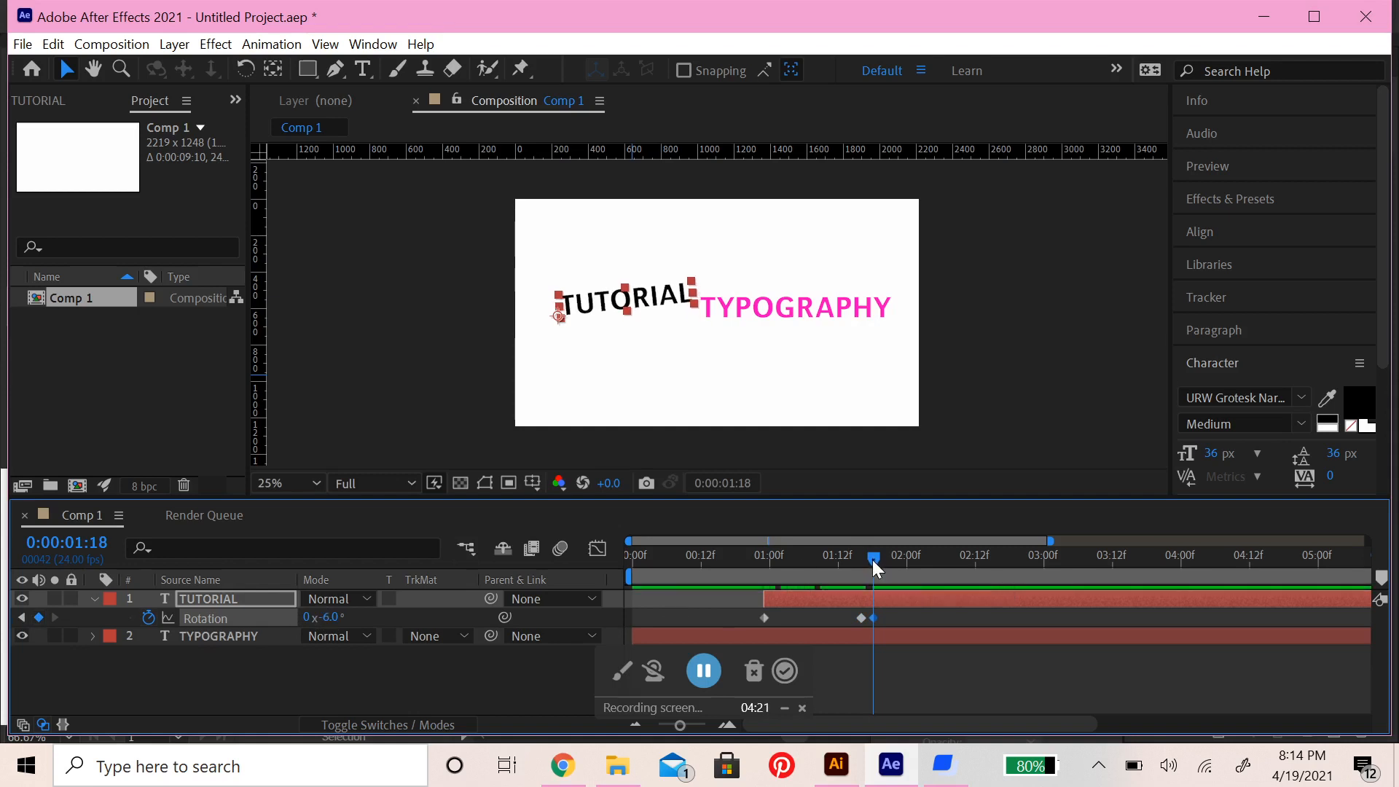
Set the TUTORIAL layer's rotation to 0° at 0:00:01:20
left_click_drag(872, 560, 881, 561)
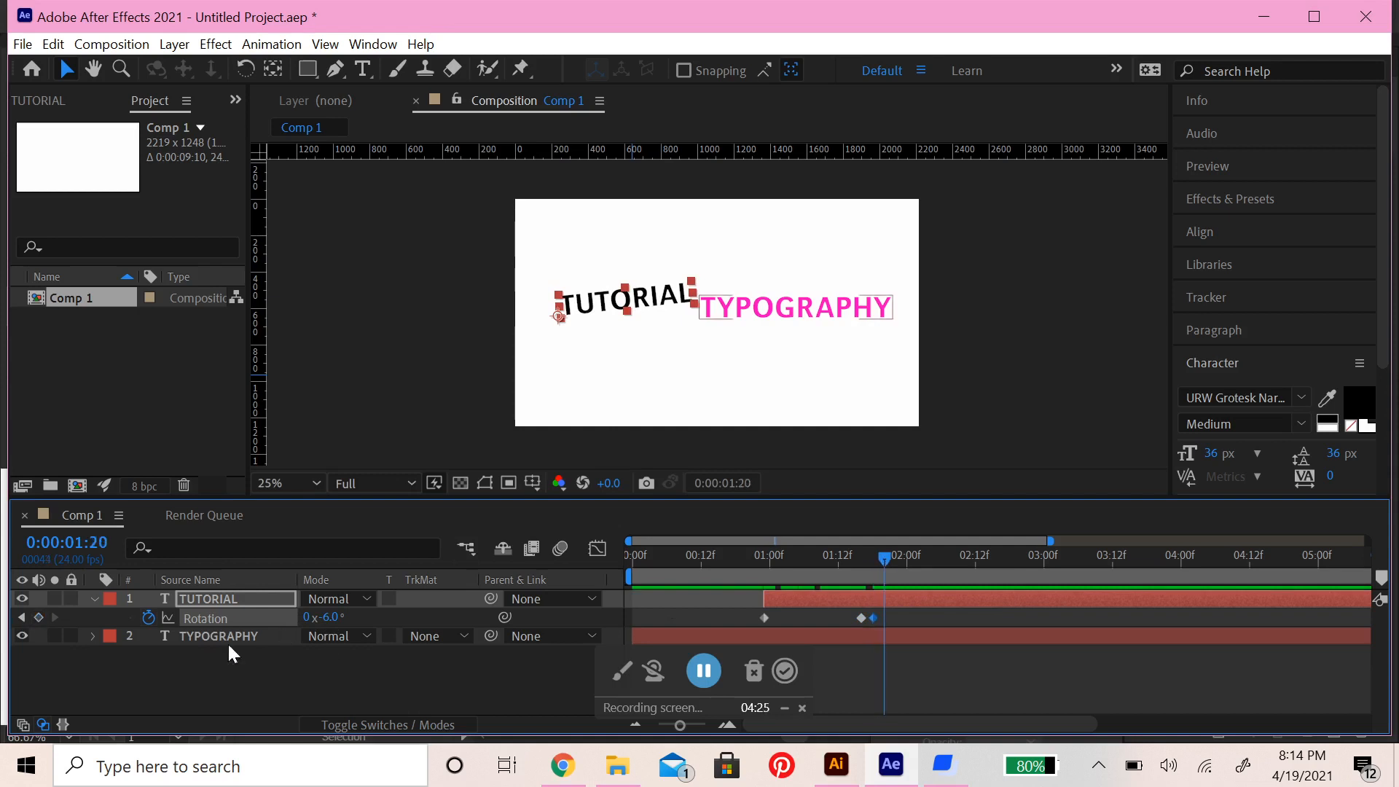
left_click(328, 617)
type("0")
left_click(415, 621)
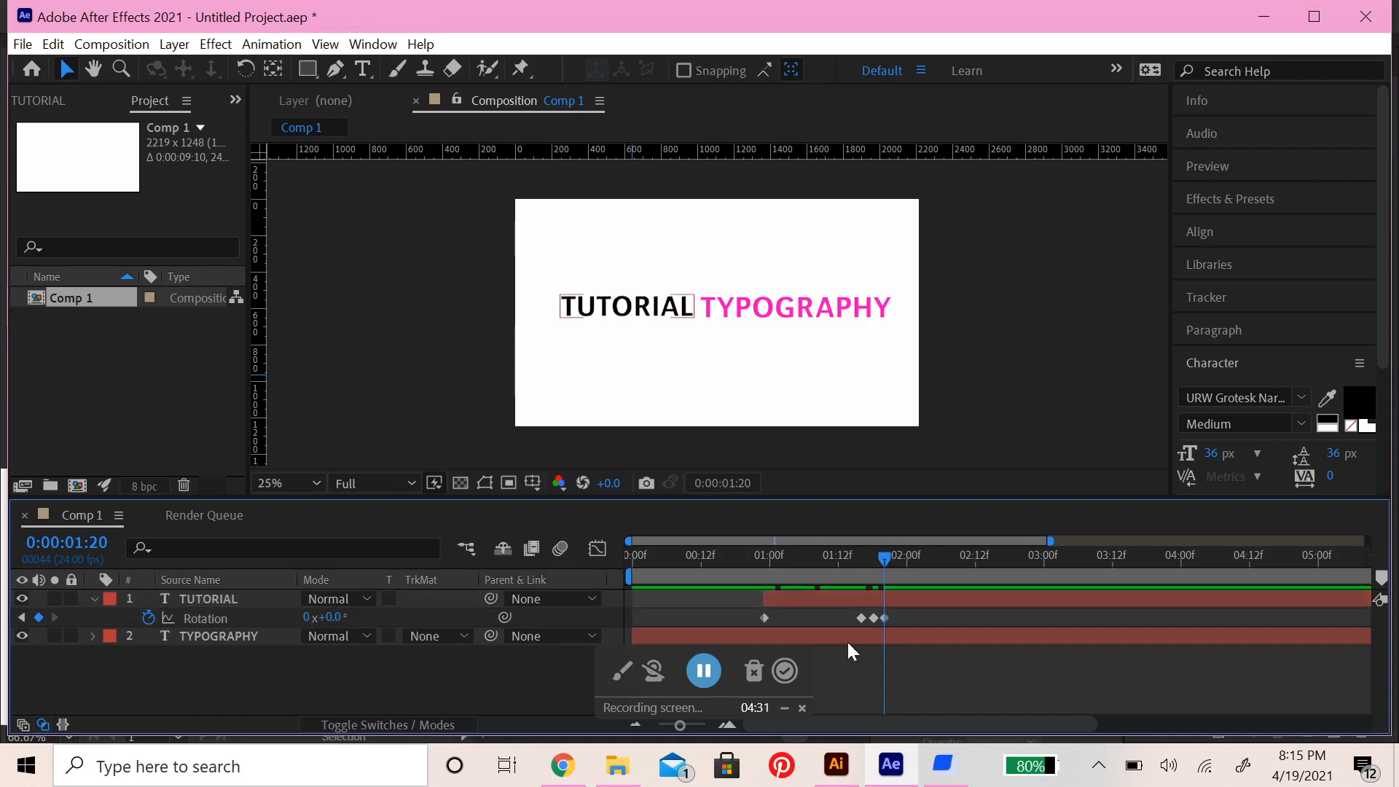
Add a Rotation keyframe to the TUTORIAL layer at 0:00:01:22 and set it to -5°
left_click_drag(883, 559, 892, 561)
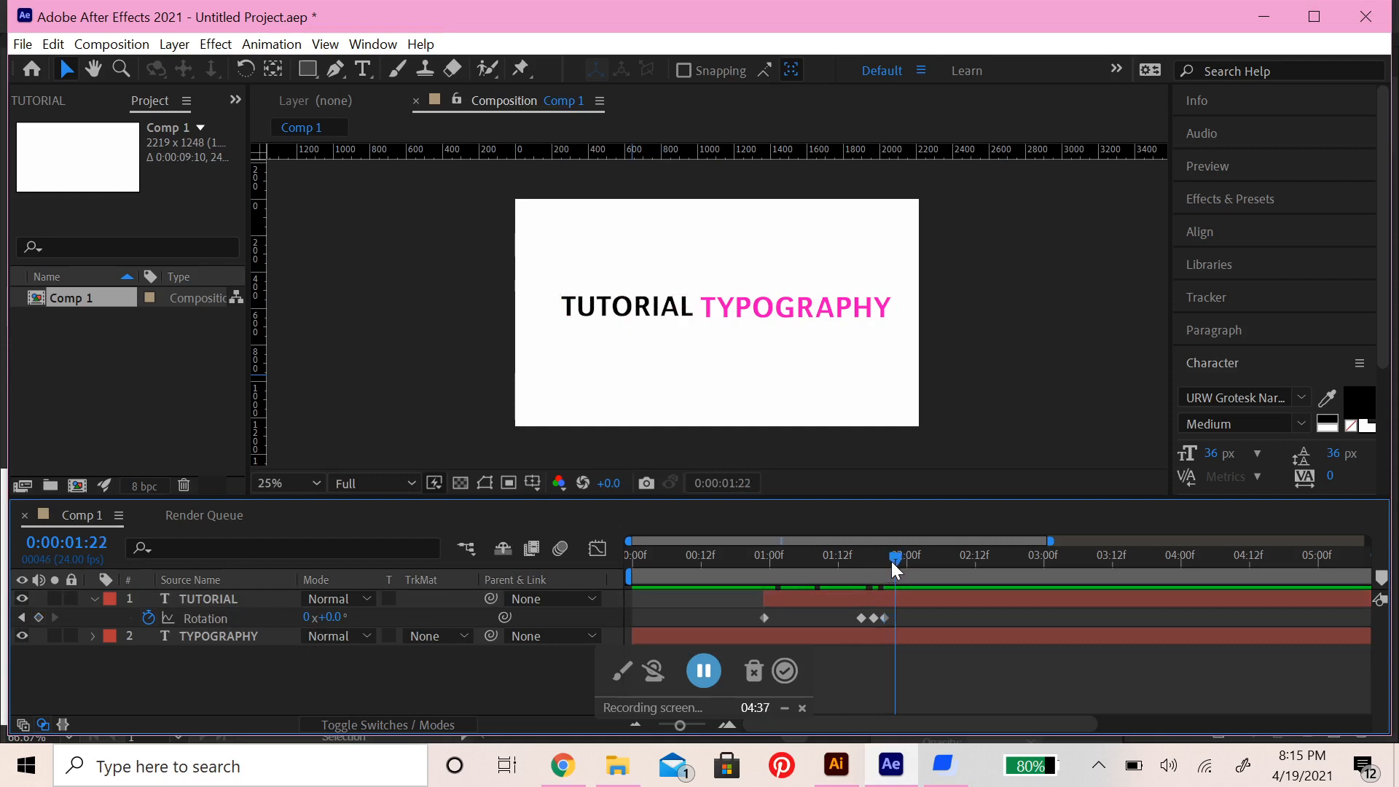
left_click_drag(889, 560, 891, 559)
left_click(39, 618)
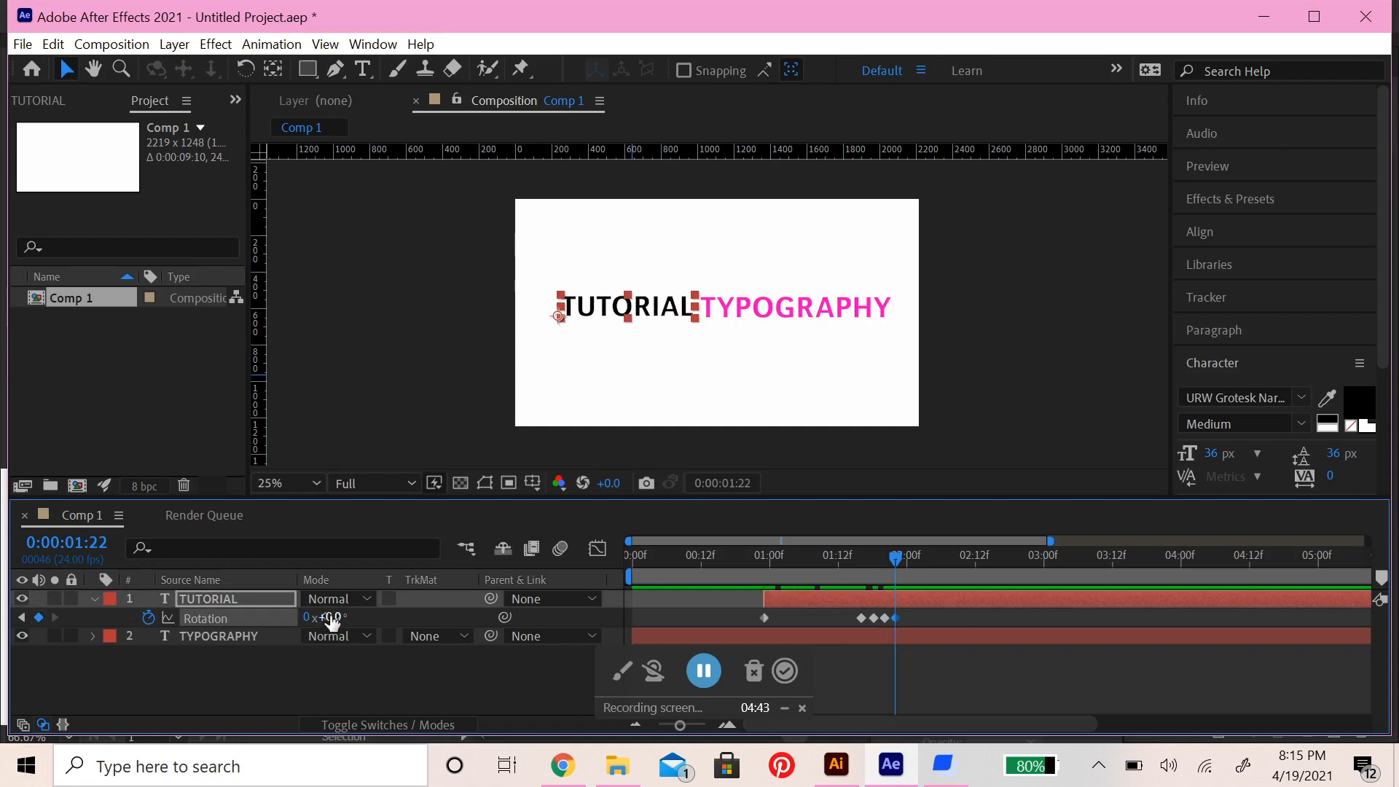
left_click_drag(330, 617, 325, 617)
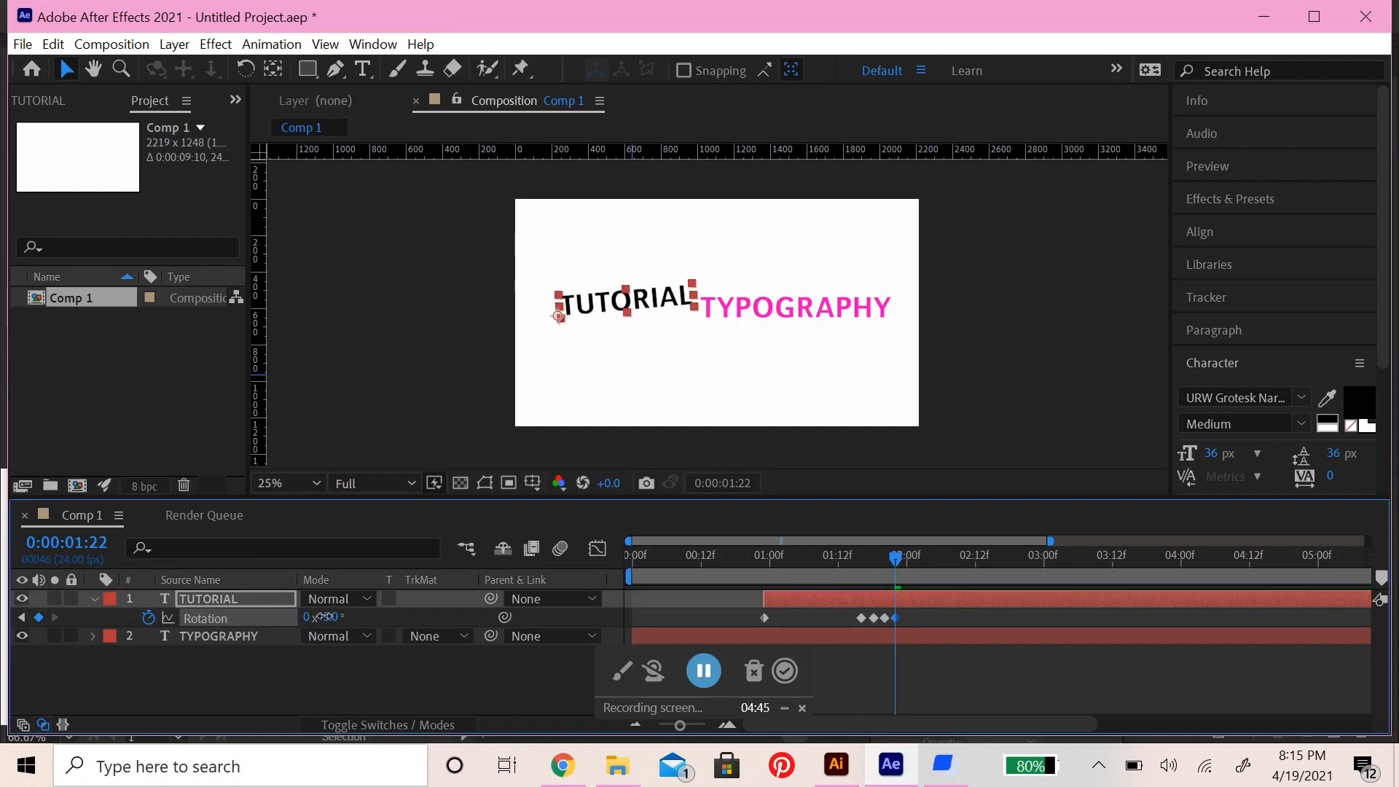
mouse_move(894, 553)
left_mouse_down()
mouse_move(860, 557)
mouse_move(893, 560)
left_mouse_up()
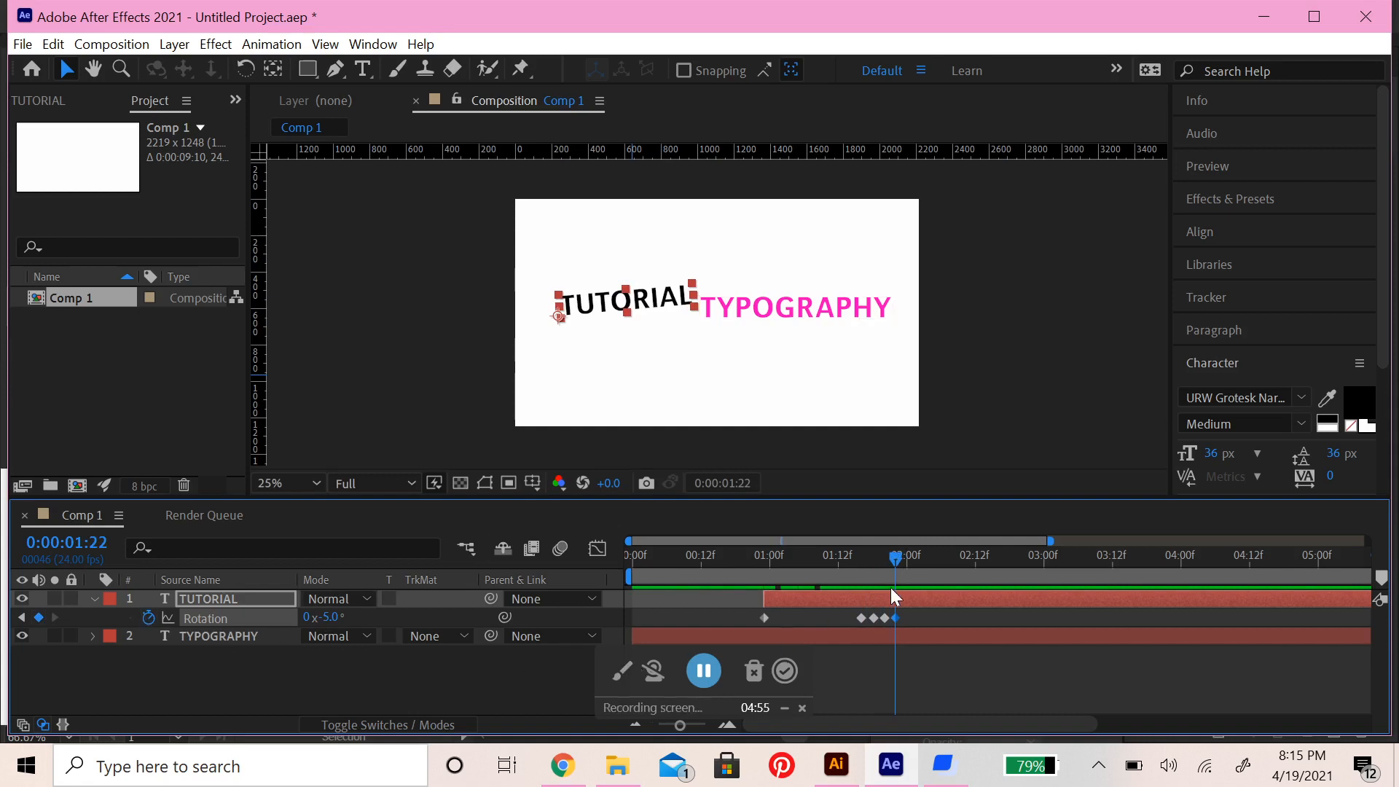
Add a 0° Rotation keyframe to the TUTORIAL layer at 0:00:01:23 and preview the composition from the beginning
left_click_drag(895, 559, 902, 561)
left_click(38, 617)
left_click(332, 618)
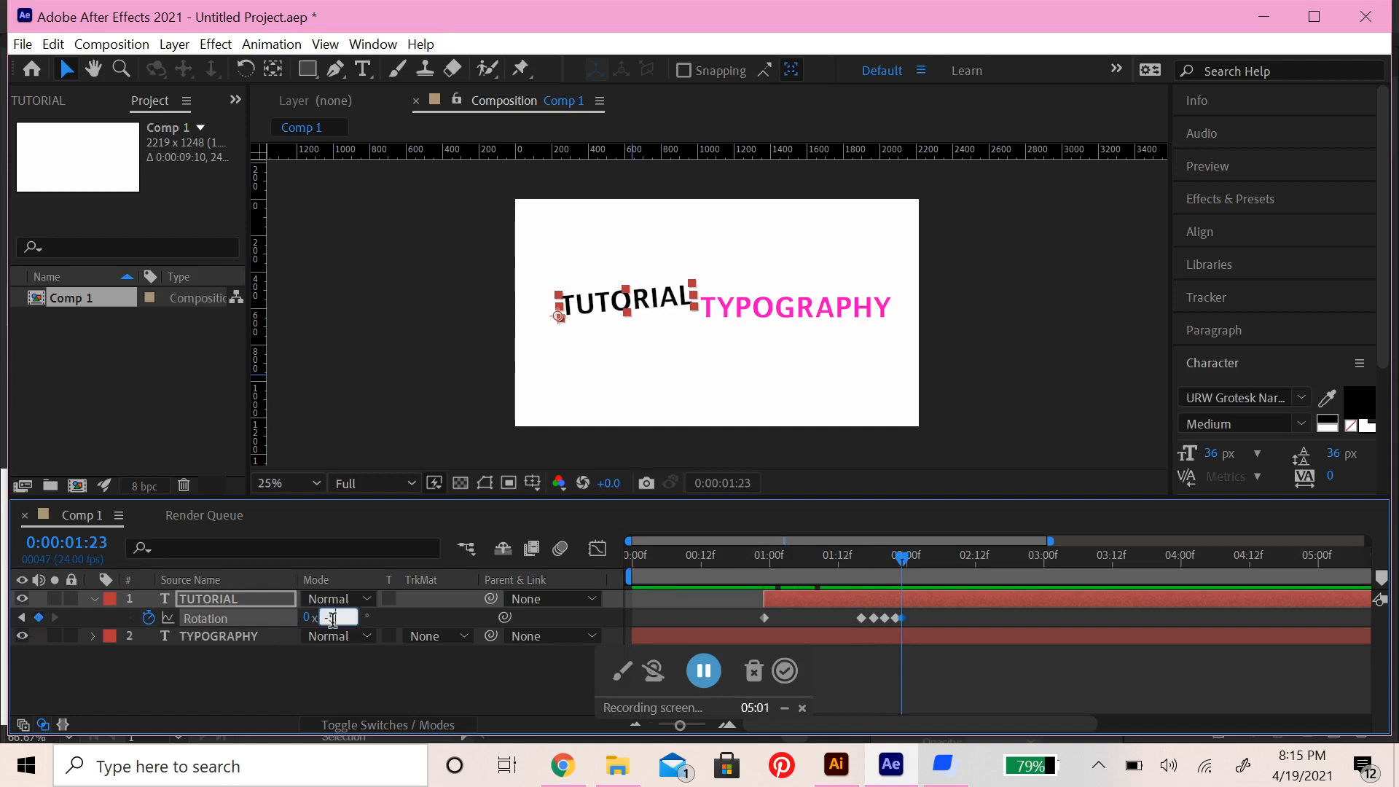
type("0")
left_click_drag(900, 553, 602, 577)
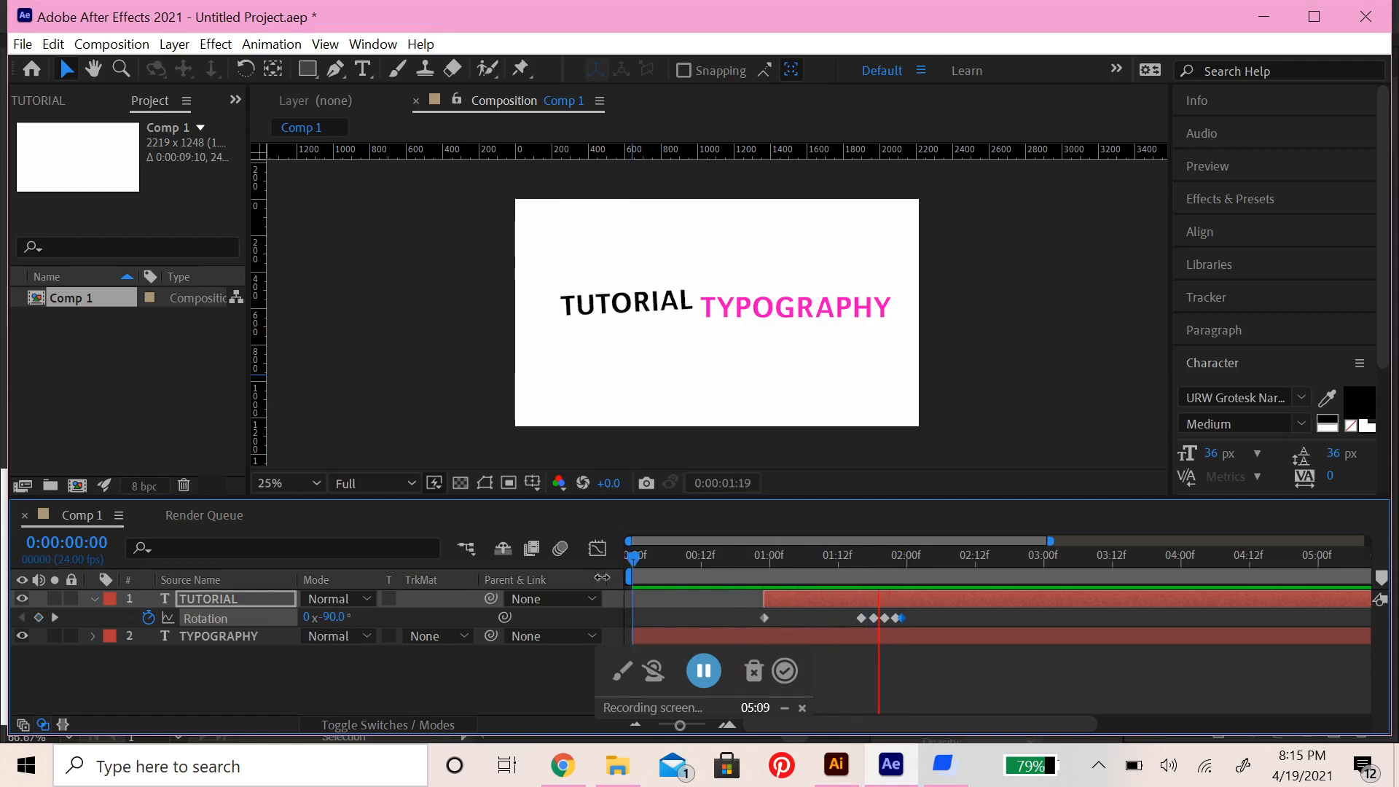
key("space")
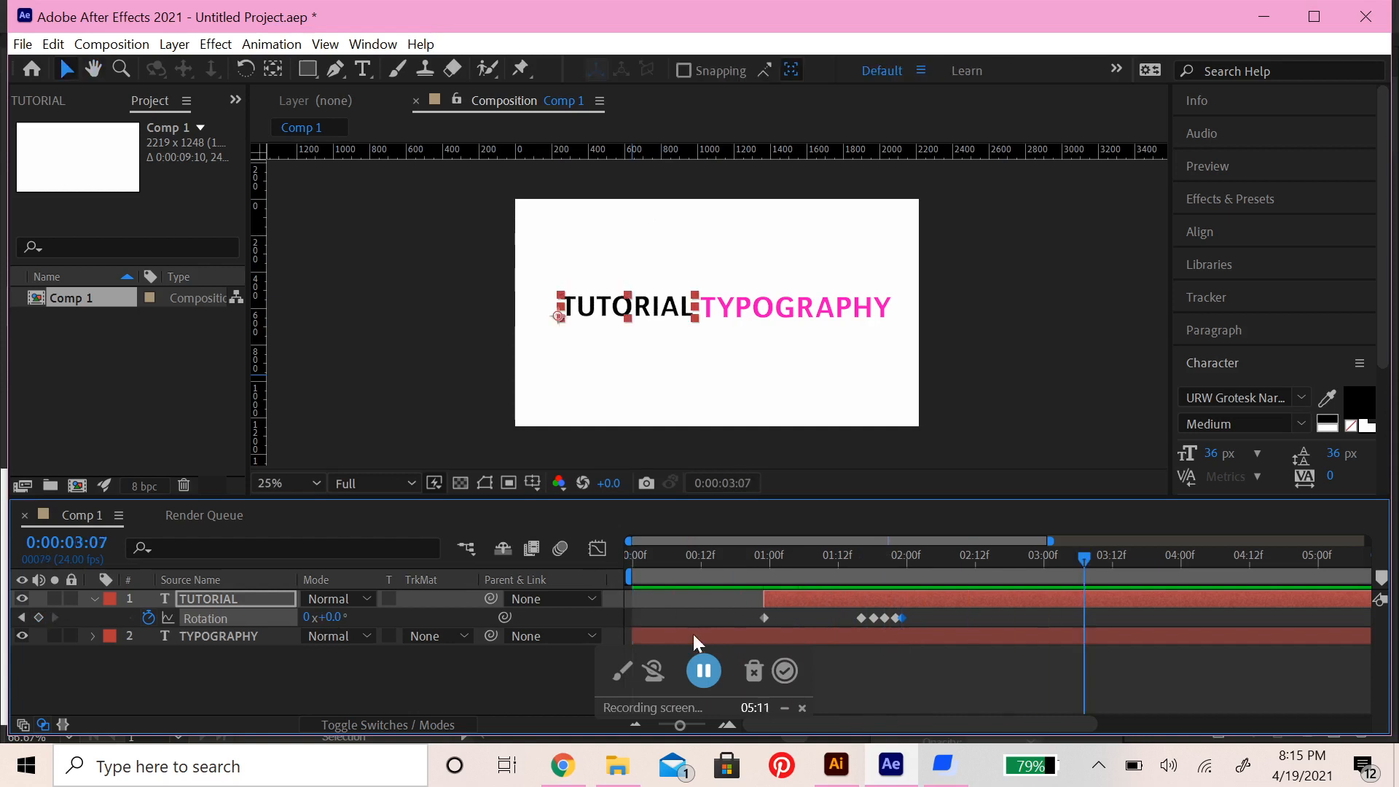
Space TUTORIAL's last four Rotation keyframes further apart at even intervals and preview the bounce from the beginning
mouse_move(903, 617)
left_mouse_down()
mouse_move(928, 618)
mouse_move(880, 619)
left_mouse_up()
left_click(883, 618)
left_click(904, 618)
left_click(884, 618)
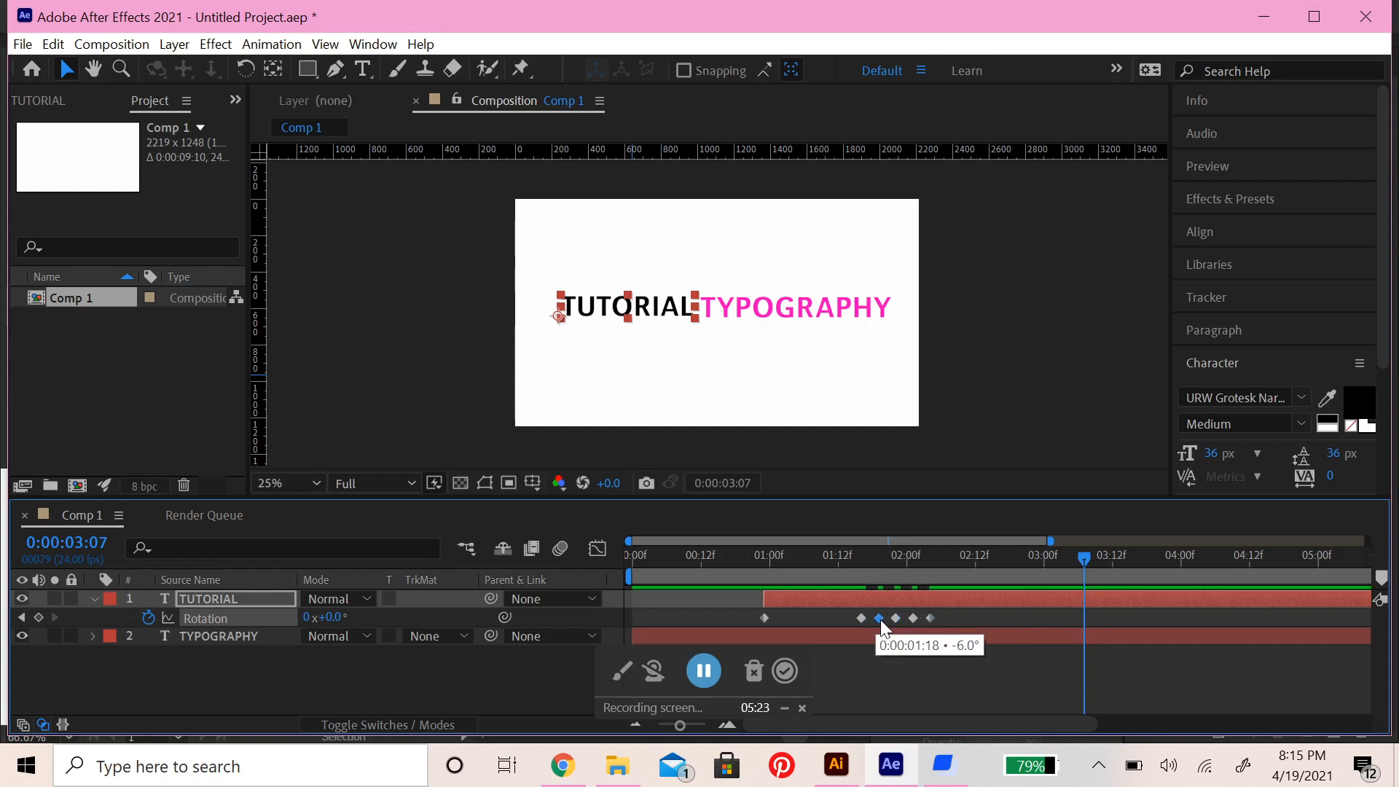
left_click_drag(1081, 559, 575, 577)
key("space")
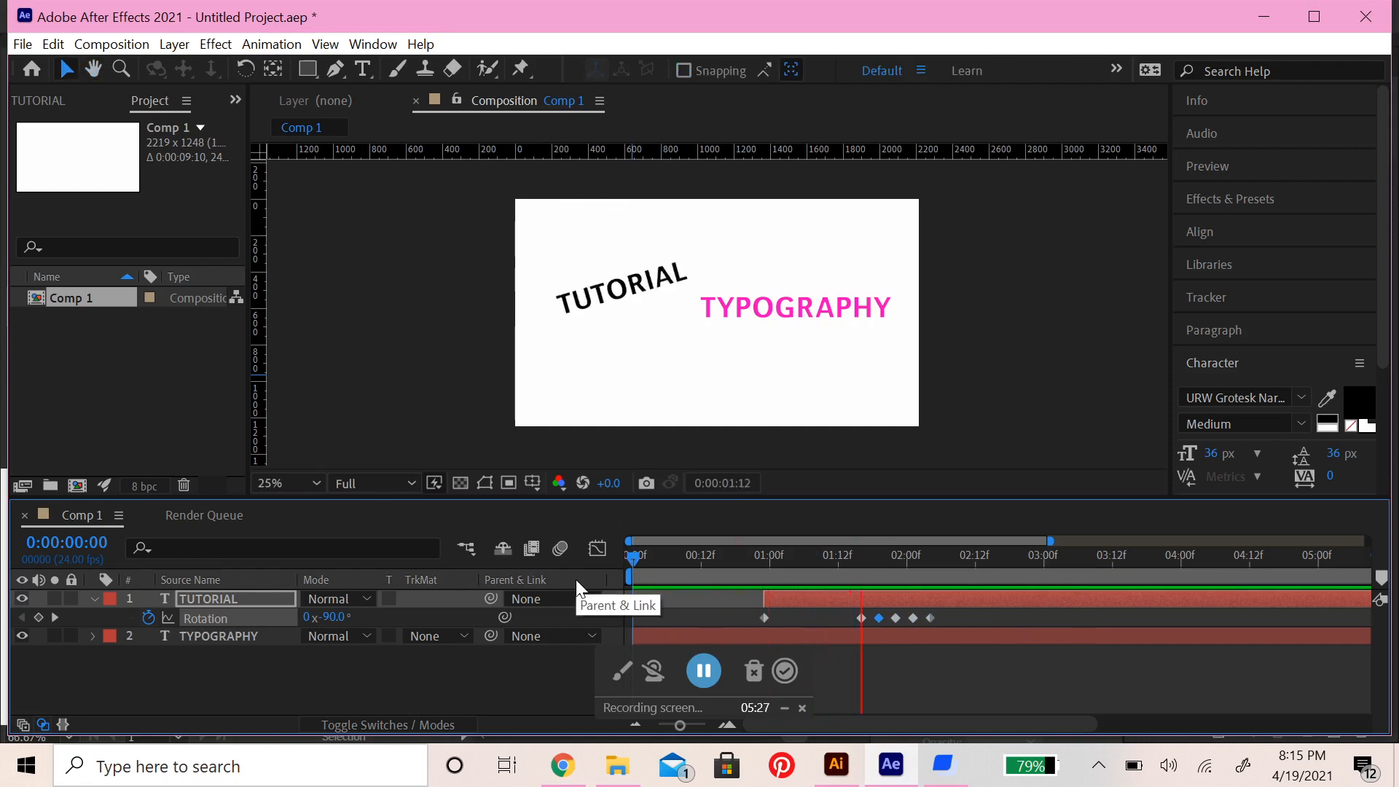
key("space")
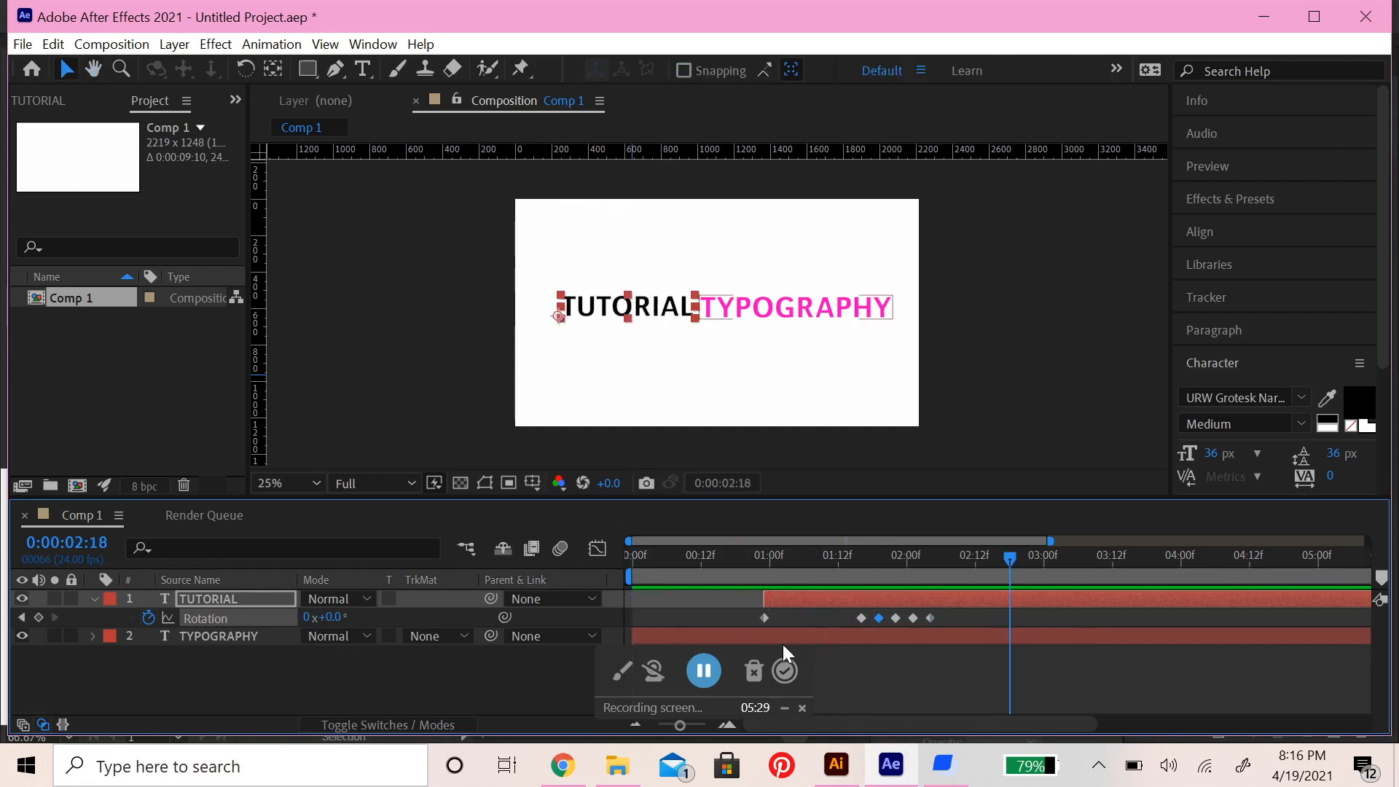
Select TUTORIAL's -5° Rotation keyframe at 0:00:02:01 and play the animation from the beginning
left_click(912, 619)
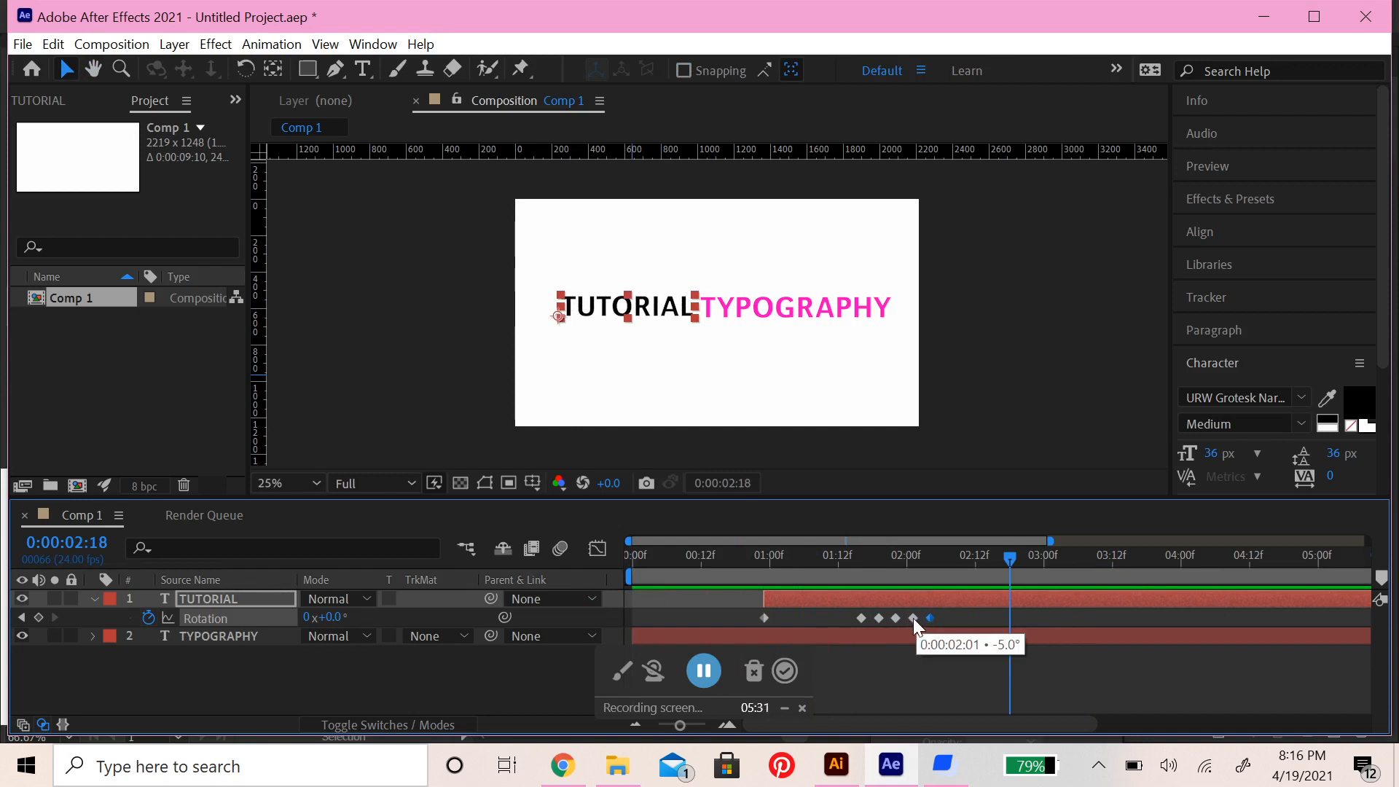
left_click_drag(954, 576, 593, 566)
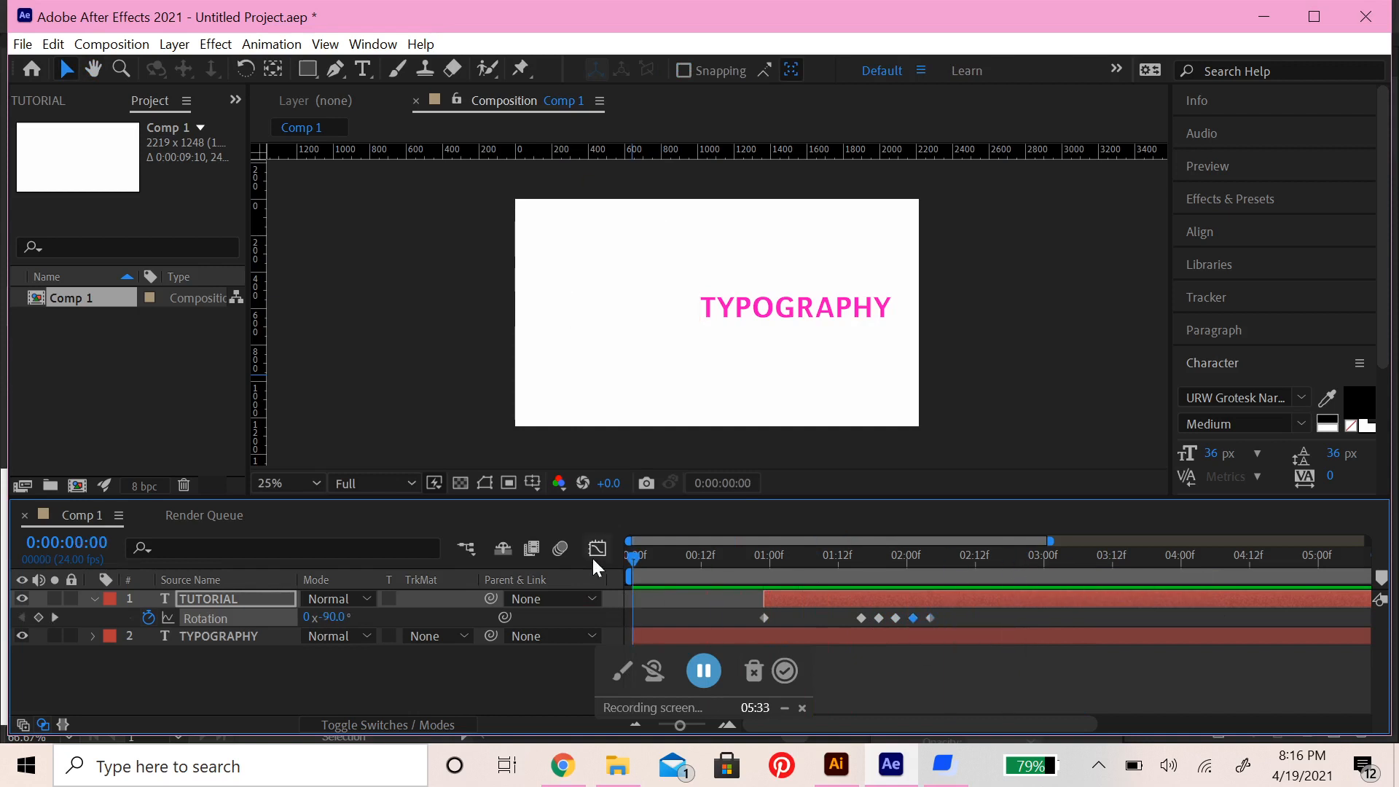
key("space")
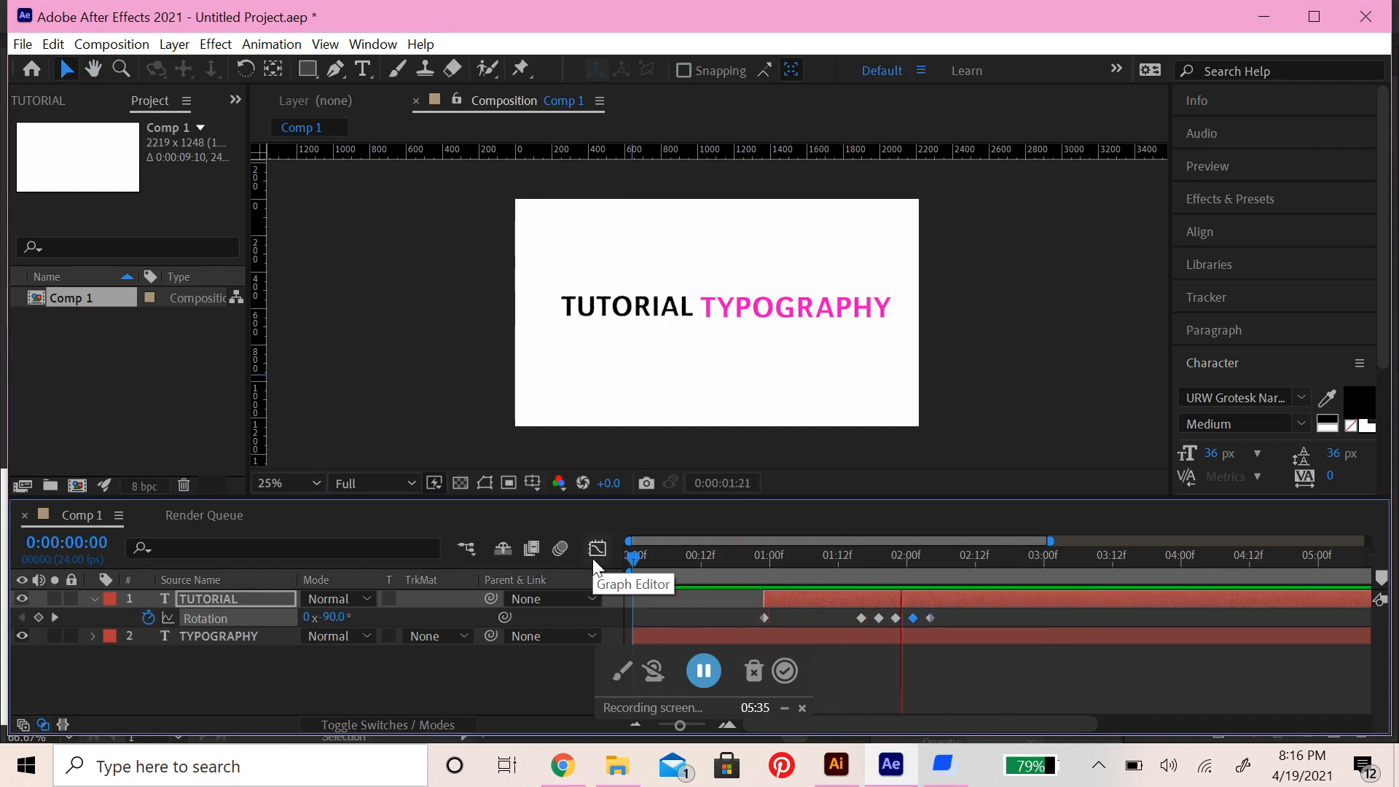
key("space")
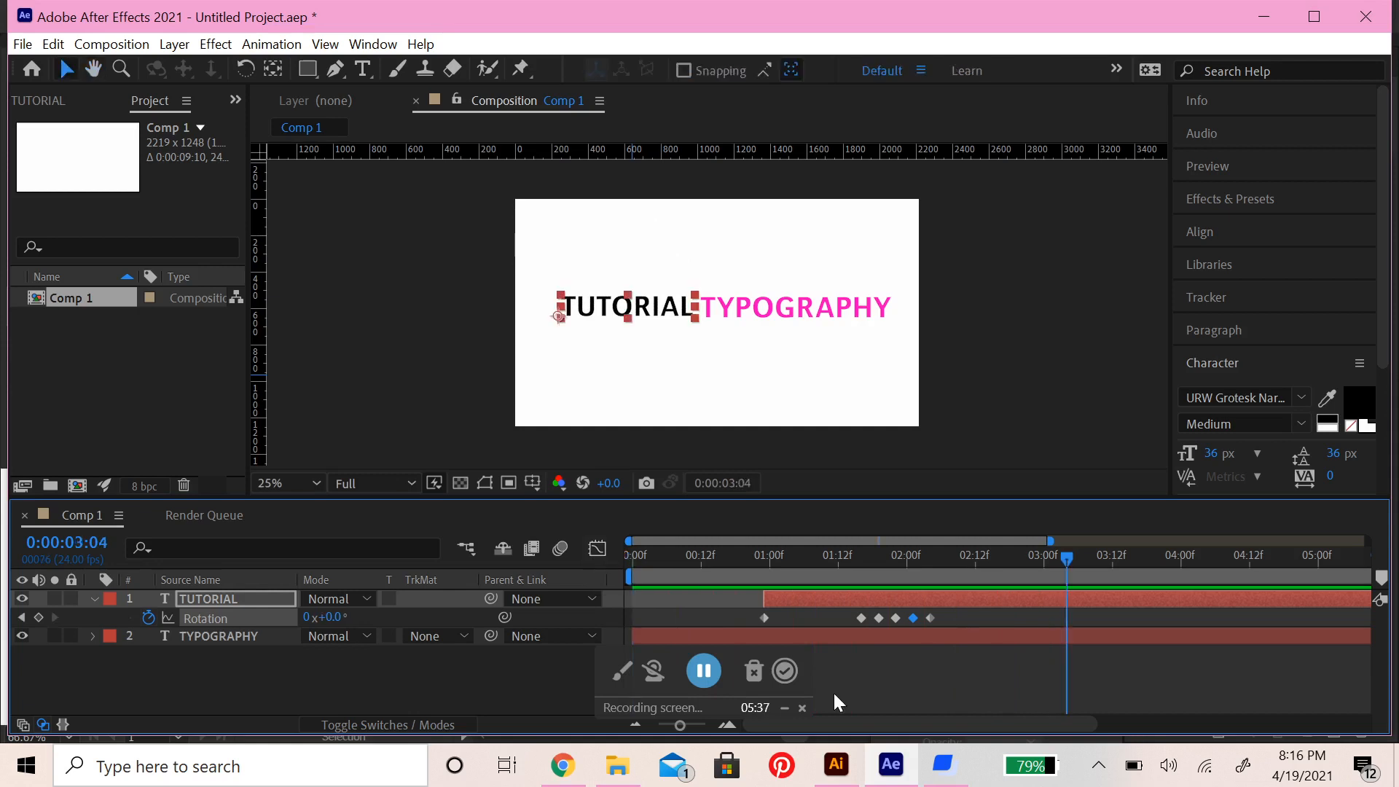
Move TUTORIAL's last two Rotation keyframes slightly later and preview the composition from the beginning
left_click(928, 618)
left_click_drag(1064, 562, 627, 566)
key("space")
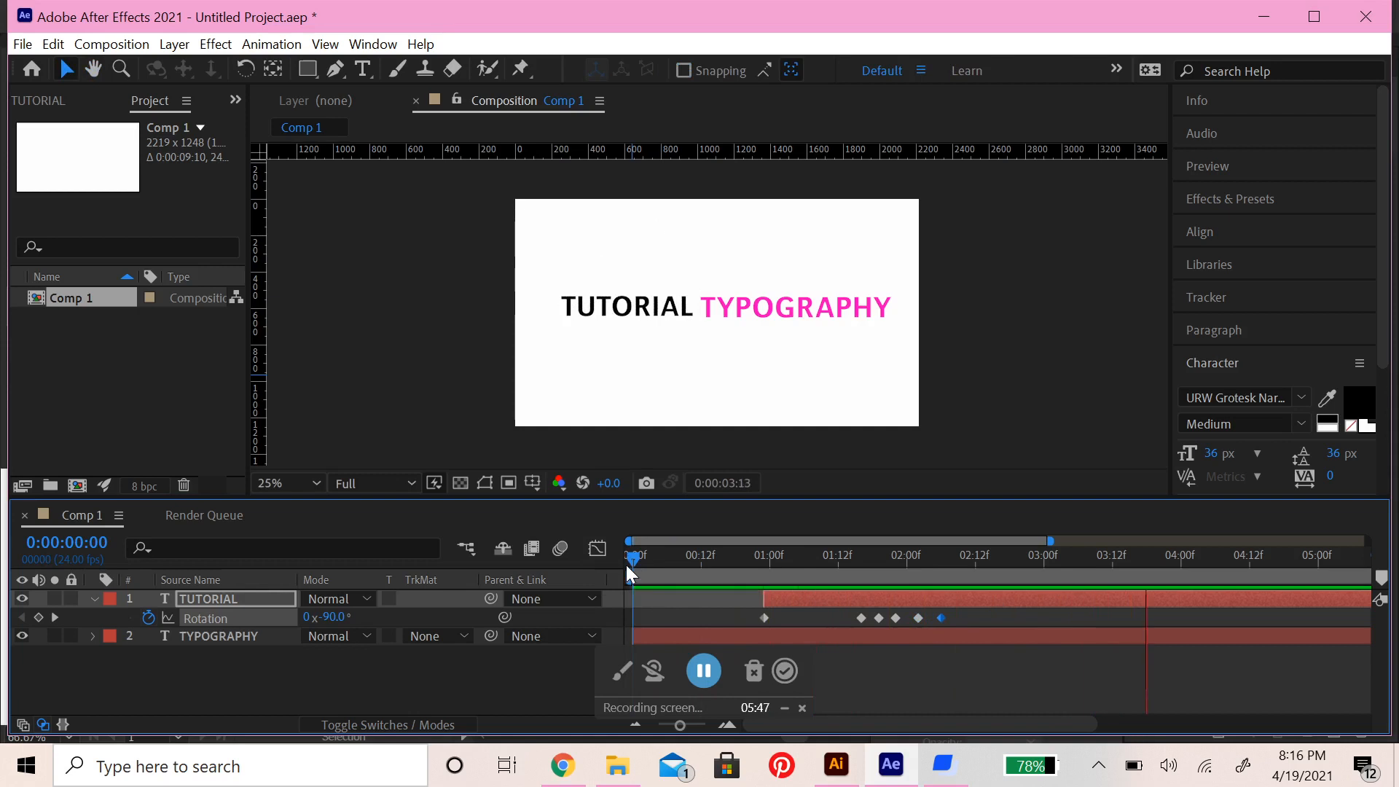
key("space")
Replay the composition from the beginning twice to check the timing of TUTORIAL's bounce
left_click_drag(1145, 561, 609, 600)
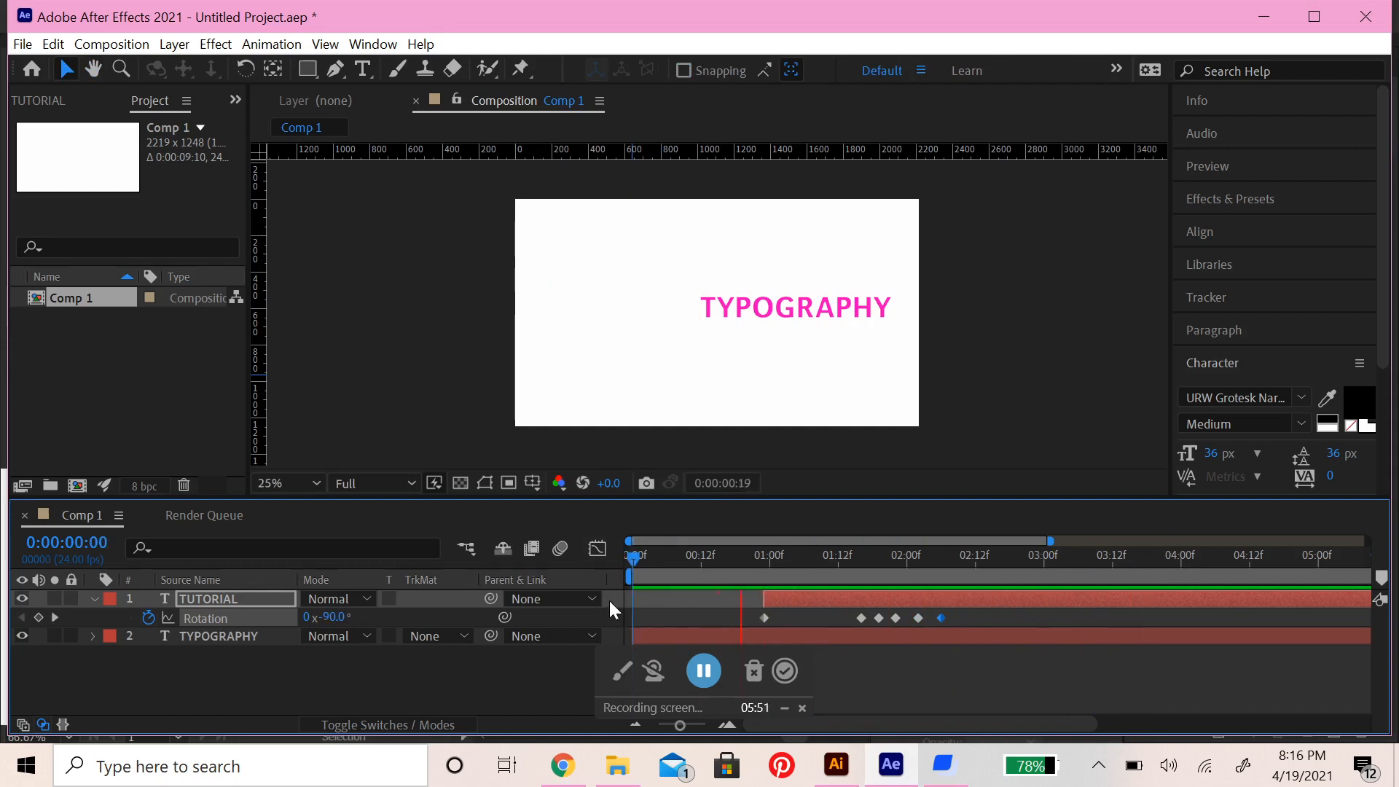
key("space")
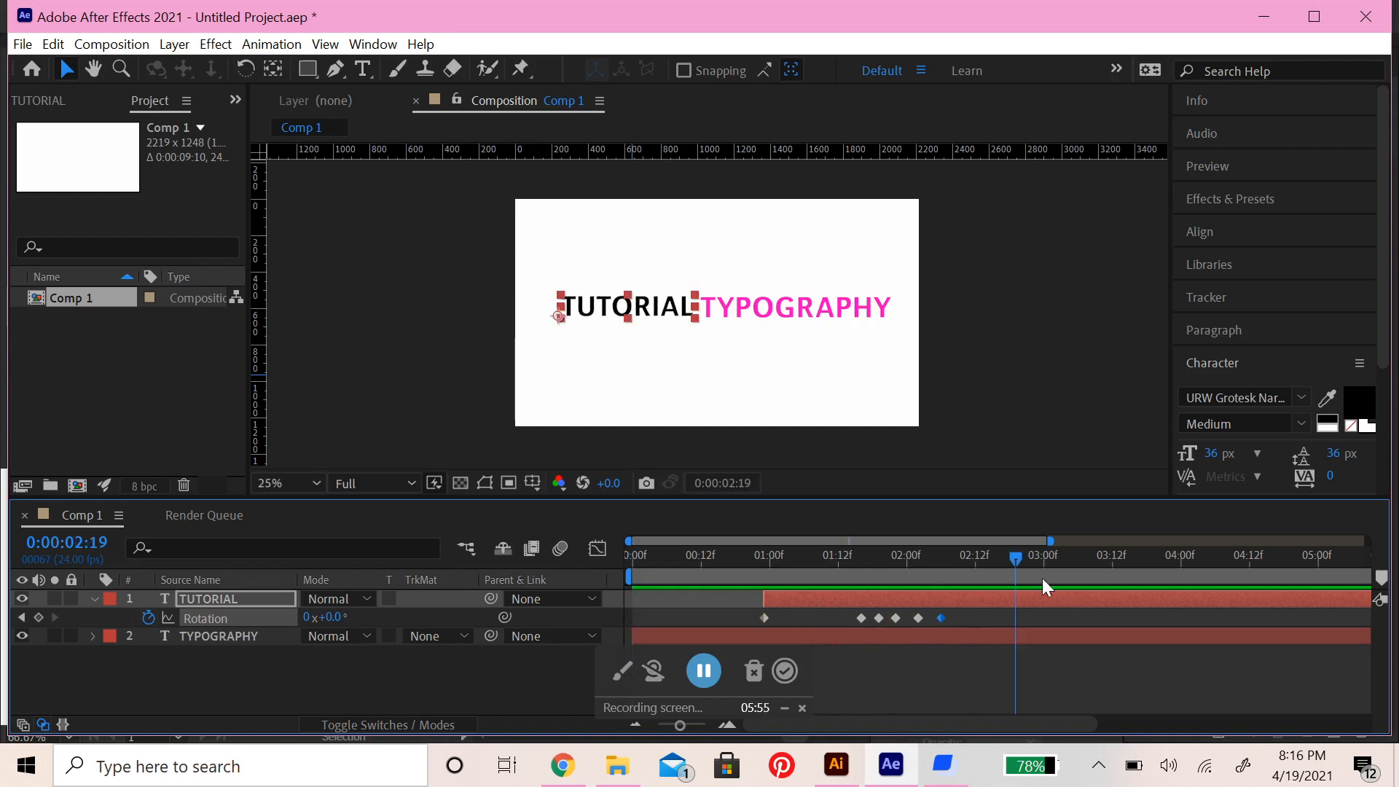
left_click_drag(1014, 561, 611, 609)
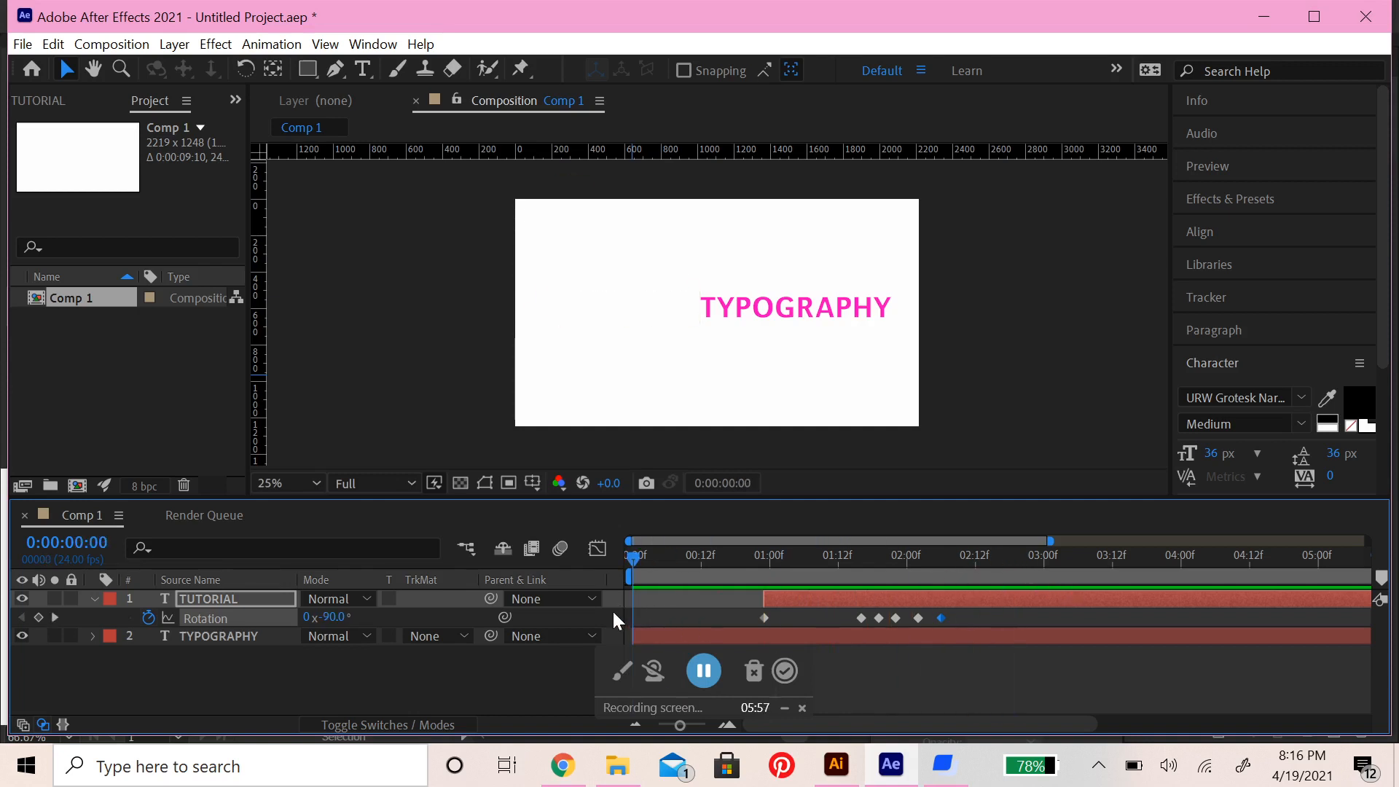
key("space")
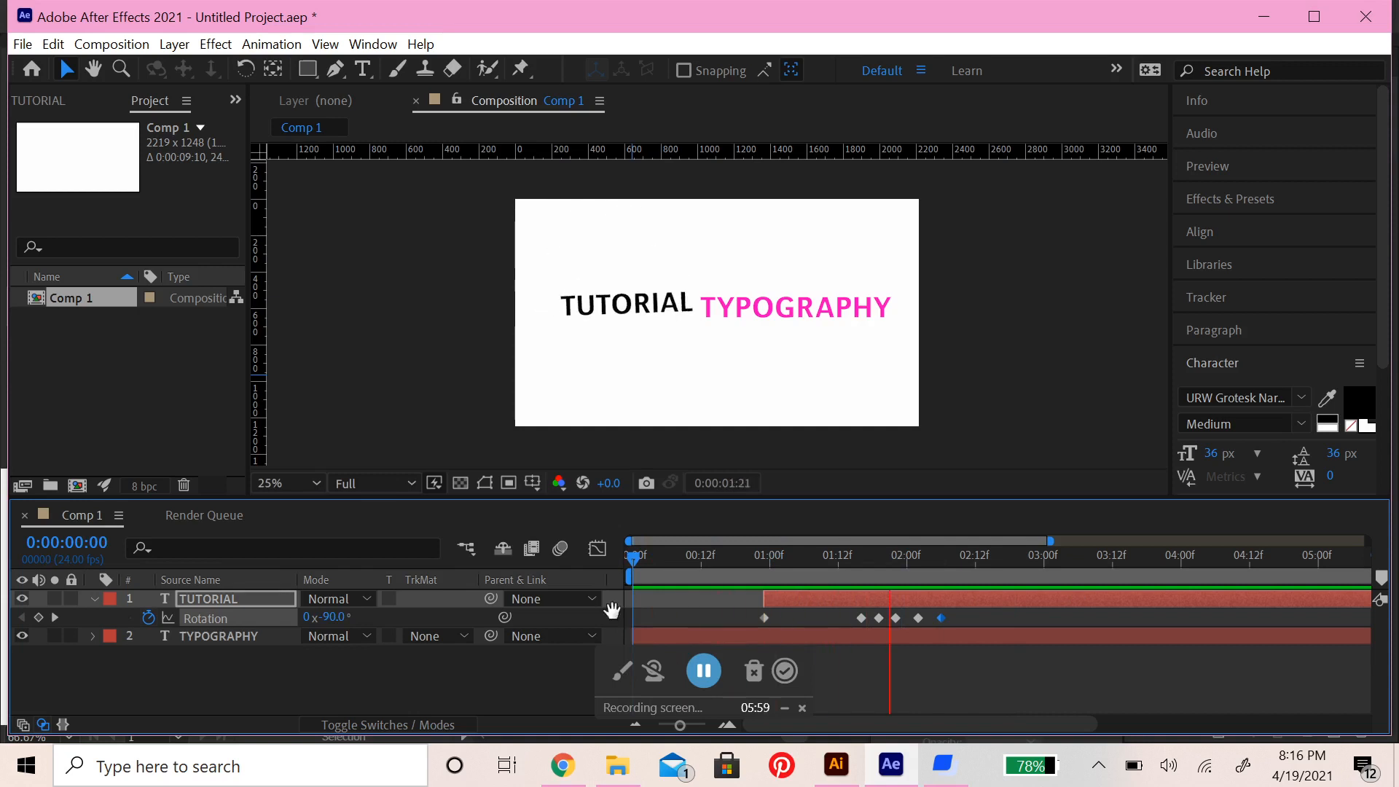